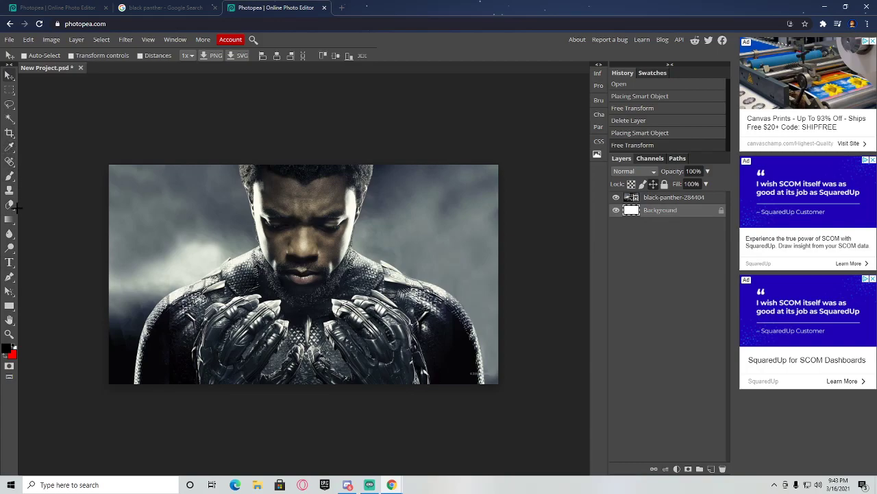
- Enlarge the Eraser brush slightly and erase a small patch beside the figure's lower-left arm on the Background layer
{"action": "left_click", "coordinate": [10, 204]}
{"action": "left_click", "coordinate": [28, 55]}
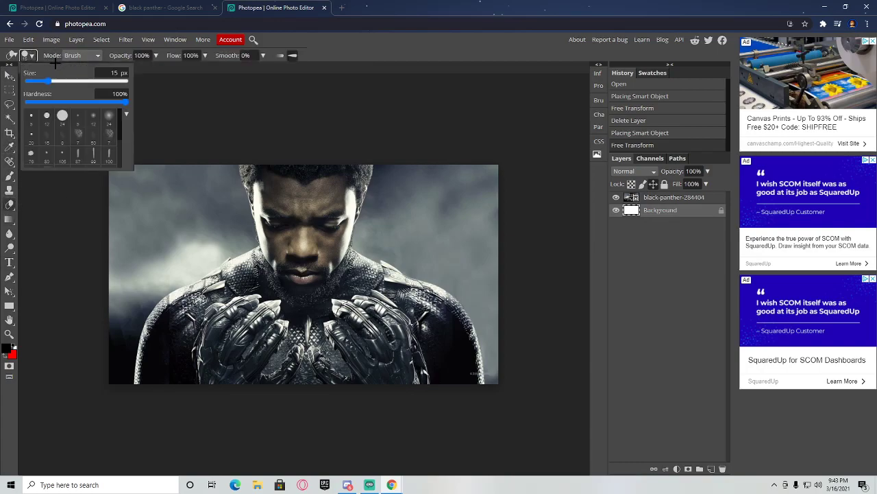
{"action": "mouse_move", "coordinate": [52, 81]}
{"action": "left_mouse_down"}
{"action": "mouse_move", "coordinate": [37, 81]}
{"action": "mouse_move", "coordinate": [57, 80]}
{"action": "left_mouse_up"}
{"action": "left_click_drag", "start_coordinate": [127, 383], "coordinate": [129, 370]}
{"action": "mouse_move", "coordinate": [128, 370]}
{"action": "left_mouse_down"}
{"action": "mouse_move", "coordinate": [126, 379]}
{"action": "mouse_move", "coordinate": [128, 369]}
{"action": "left_mouse_up"}
- Rasterize the black-panther-284404 layer and erase an outline closely around the figure on both sides of the head, shoulders and arms
{"action": "left_click", "coordinate": [654, 199]}
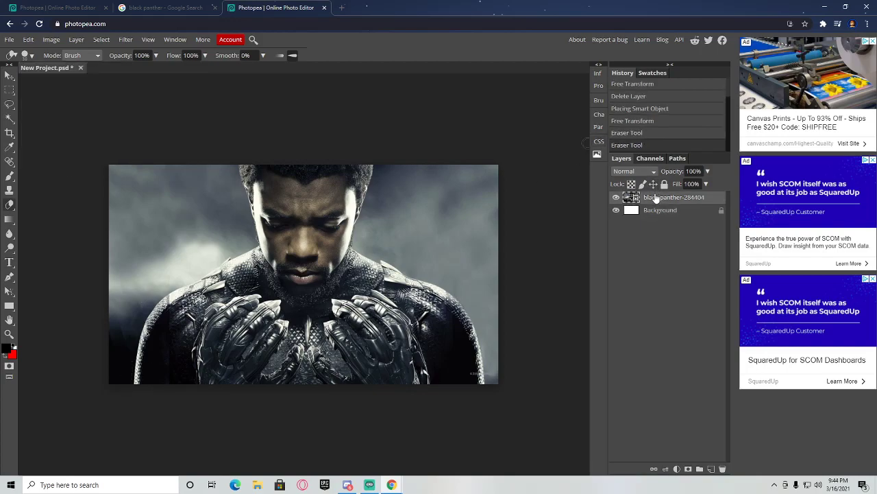
{"action": "left_click", "coordinate": [129, 381]}
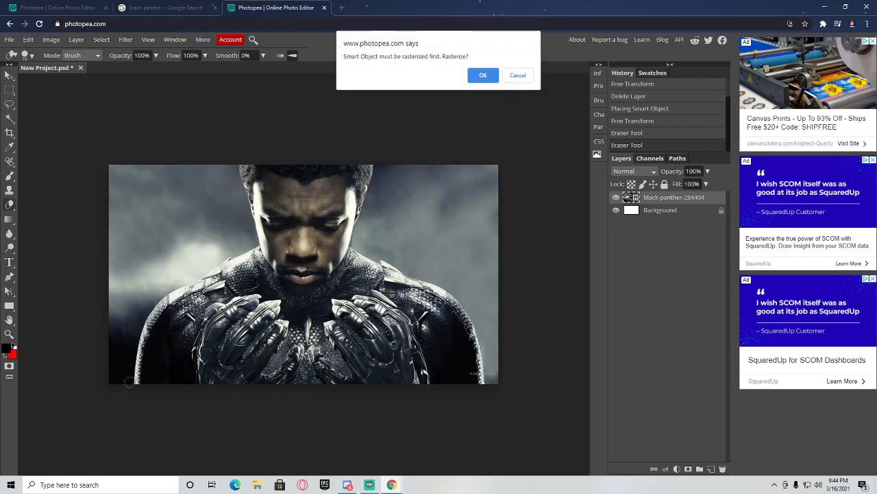
{"action": "left_click", "coordinate": [483, 76]}
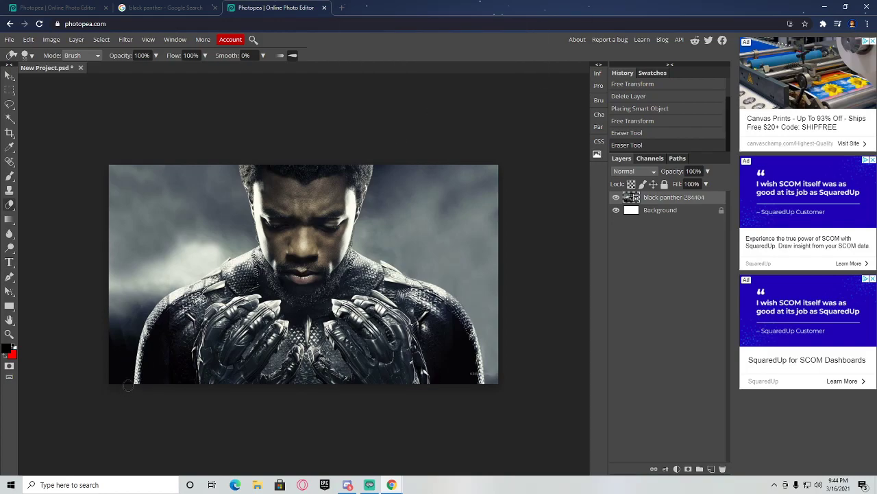
{"action": "mouse_move", "coordinate": [129, 379]}
{"action": "left_mouse_down"}
{"action": "mouse_move", "coordinate": [152, 299]}
{"action": "mouse_move", "coordinate": [250, 240]}
{"action": "mouse_move", "coordinate": [233, 165]}
{"action": "left_mouse_up"}
{"action": "mouse_move", "coordinate": [383, 166]}
{"action": "left_mouse_down"}
{"action": "mouse_move", "coordinate": [364, 243]}
{"action": "mouse_move", "coordinate": [454, 283]}
{"action": "mouse_move", "coordinate": [476, 314]}
{"action": "mouse_move", "coordinate": [493, 393]}
{"action": "left_mouse_up"}
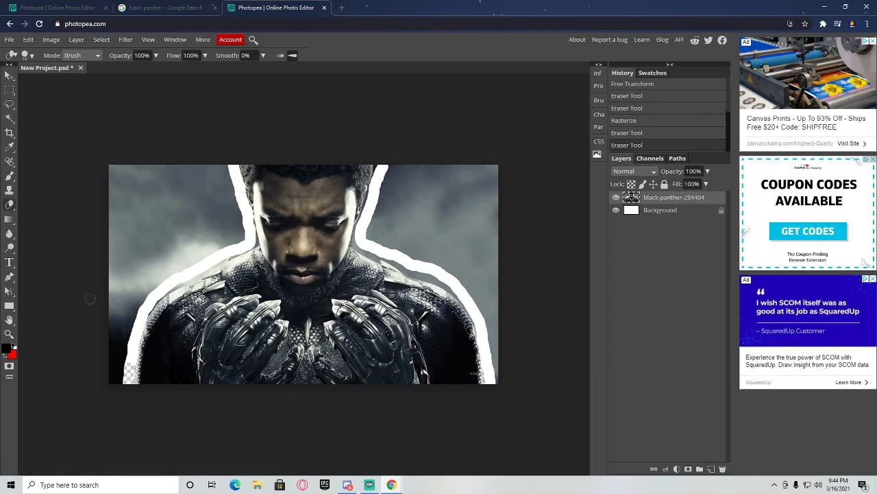
- Remove the cloudy sky left of the figure by selecting its areas with the Magic Wand at tolerance 16 and deleting them
{"action": "left_click", "coordinate": [9, 118]}
{"action": "left_click", "coordinate": [190, 236]}
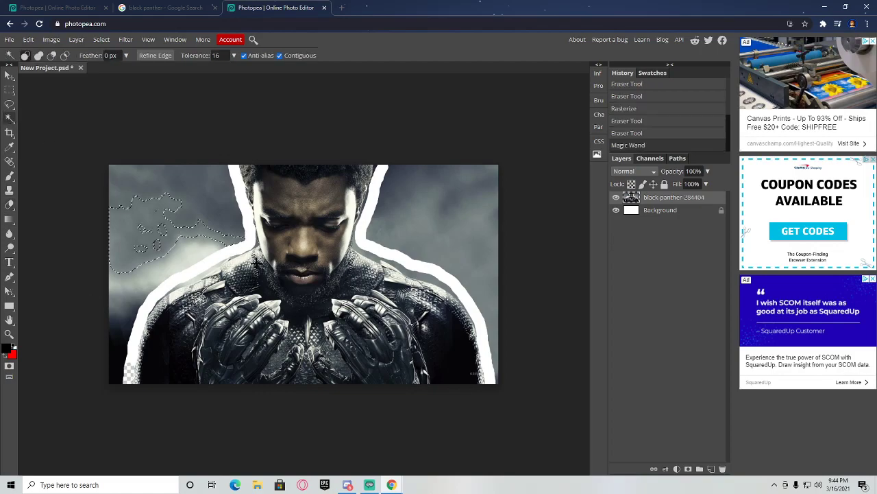
{"action": "key", "text": "Delete"}
{"action": "left_click", "coordinate": [194, 190]}
{"action": "key", "text": "Delete"}
{"action": "key", "text": "ctrl+d"}
{"action": "left_click", "coordinate": [142, 202]}
{"action": "key", "text": "Delete"}
{"action": "left_click", "coordinate": [168, 261]}
{"action": "key", "text": "Delete"}
{"action": "left_click", "coordinate": [169, 269]}
{"action": "key", "text": "Delete"}
{"action": "left_click", "coordinate": [200, 238]}
{"action": "key", "text": "Delete"}
{"action": "left_click", "coordinate": [166, 273]}
{"action": "key", "text": "Delete"}
- Select and delete the dark background areas beside the figure's lower-left arm with the Magic Wand
{"action": "left_click", "coordinate": [120, 297]}
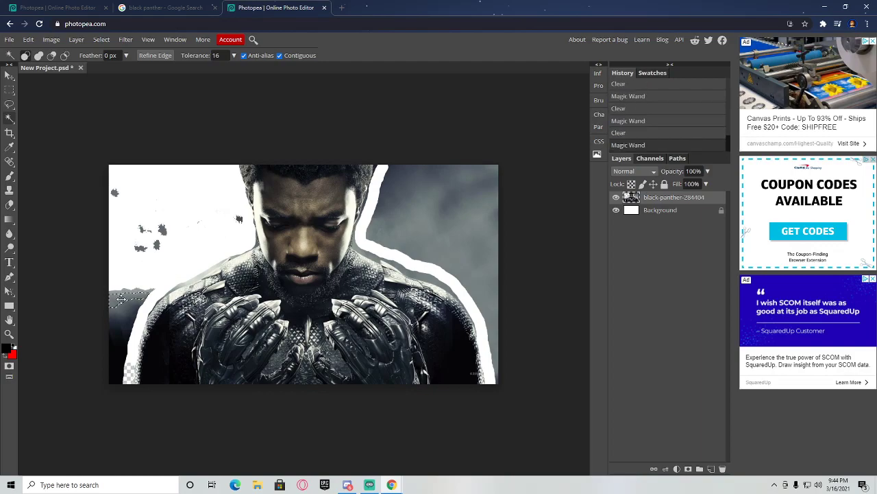
{"action": "key", "text": "Delete"}
{"action": "left_click", "coordinate": [124, 315]}
{"action": "key", "text": "Delete"}
{"action": "left_click", "coordinate": [122, 336]}
{"action": "key", "text": "Delete"}
{"action": "left_click", "coordinate": [128, 317]}
{"action": "left_click", "coordinate": [129, 321]}
{"action": "key", "text": "Delete"}
{"action": "left_click", "coordinate": [124, 302]}
{"action": "key", "text": "Delete"}
{"action": "left_click", "coordinate": [126, 293]}
{"action": "key", "text": "Delete"}
- Select and delete the grey sky areas right of the figure with the Magic Wand, down to the bottom edge
{"action": "left_click", "coordinate": [164, 244]}
{"action": "left_click", "coordinate": [350, 233]}
{"action": "left_click", "coordinate": [394, 227]}
{"action": "key", "text": "Delete"}
{"action": "key", "text": "Delete"}
{"action": "left_click", "coordinate": [432, 179]}
{"action": "key", "text": "Delete"}
{"action": "left_click", "coordinate": [458, 181]}
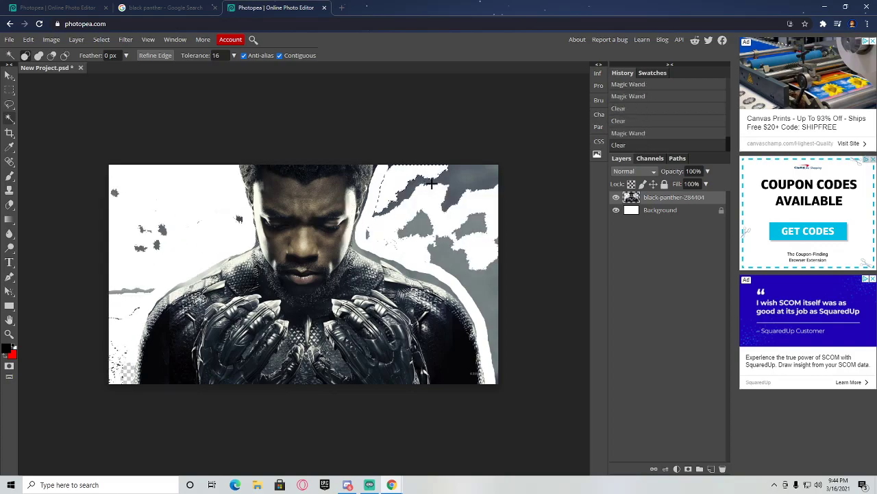
{"action": "key", "text": "Delete"}
{"action": "left_click", "coordinate": [417, 183]}
{"action": "key", "text": "Delete"}
{"action": "left_click", "coordinate": [452, 194]}
{"action": "key", "text": "Delete"}
{"action": "left_click", "coordinate": [426, 226]}
{"action": "key", "text": "Delete"}
{"action": "left_click", "coordinate": [481, 288]}
{"action": "key", "text": "Delete"}
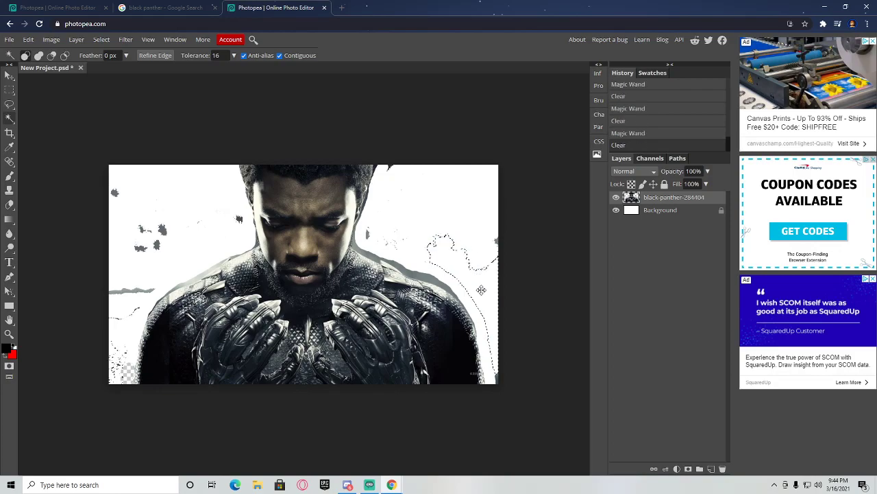
{"action": "left_click", "coordinate": [493, 242]}
- Deselect and erase the leftover specks of background on the left side of the image
{"action": "left_click", "coordinate": [11, 205]}
{"action": "left_click", "coordinate": [155, 228]}
{"action": "left_click", "coordinate": [162, 237]}
{"action": "left_click", "coordinate": [153, 211]}
{"action": "key", "text": "ctrl+d"}
{"action": "mouse_move", "coordinate": [150, 235]}
{"action": "left_mouse_down"}
{"action": "mouse_move", "coordinate": [156, 232]}
{"action": "mouse_move", "coordinate": [151, 239]}
{"action": "left_mouse_up"}
{"action": "mouse_move", "coordinate": [84, 269]}
{"action": "left_mouse_down"}
{"action": "mouse_move", "coordinate": [130, 301]}
{"action": "mouse_move", "coordinate": [147, 288]}
{"action": "mouse_move", "coordinate": [125, 292]}
{"action": "mouse_move", "coordinate": [131, 317]}
{"action": "left_mouse_up"}
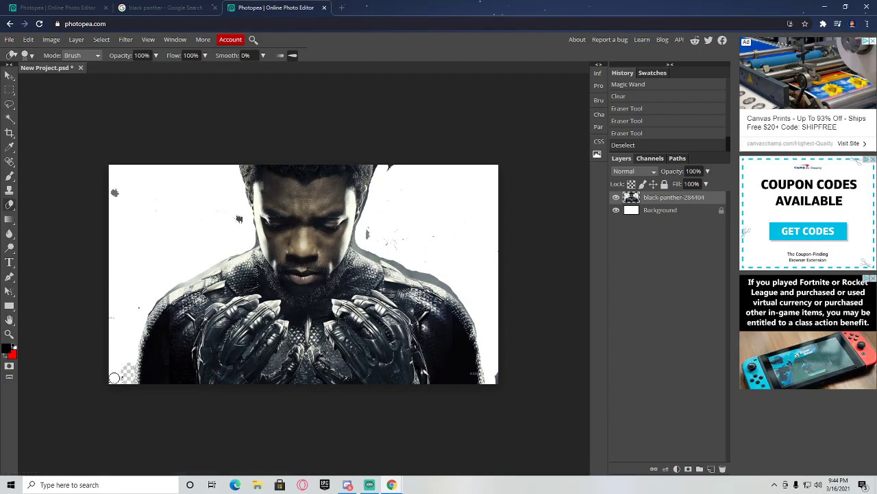
{"action": "mouse_move", "coordinate": [118, 233]}
{"action": "left_mouse_down"}
{"action": "mouse_move", "coordinate": [198, 209]}
{"action": "mouse_move", "coordinate": [233, 224]}
{"action": "left_mouse_up"}
- Erase the leftover background fringe along the figure's right-side shoulder and the right edge of the hair
{"action": "left_click_drag", "start_coordinate": [385, 253], "coordinate": [443, 279]}
{"action": "left_click_drag", "start_coordinate": [472, 307], "coordinate": [478, 321]}
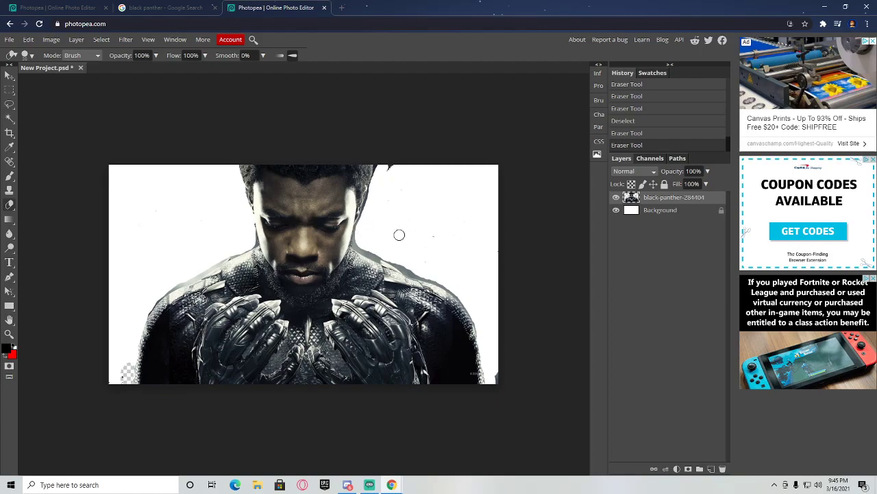
{"action": "mouse_move", "coordinate": [379, 156]}
{"action": "left_mouse_down"}
{"action": "mouse_move", "coordinate": [397, 166]}
{"action": "mouse_move", "coordinate": [378, 165]}
{"action": "mouse_move", "coordinate": [368, 209]}
{"action": "left_mouse_up"}
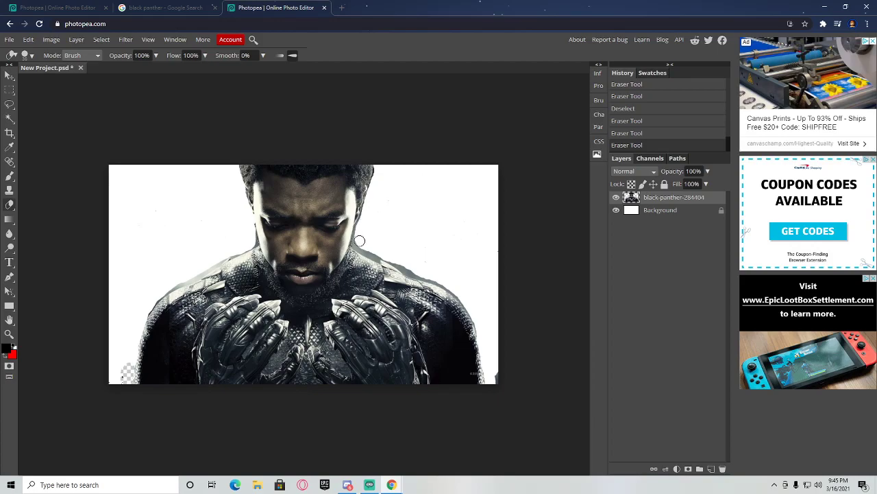
{"action": "left_click_drag", "start_coordinate": [417, 271], "coordinate": [442, 278]}
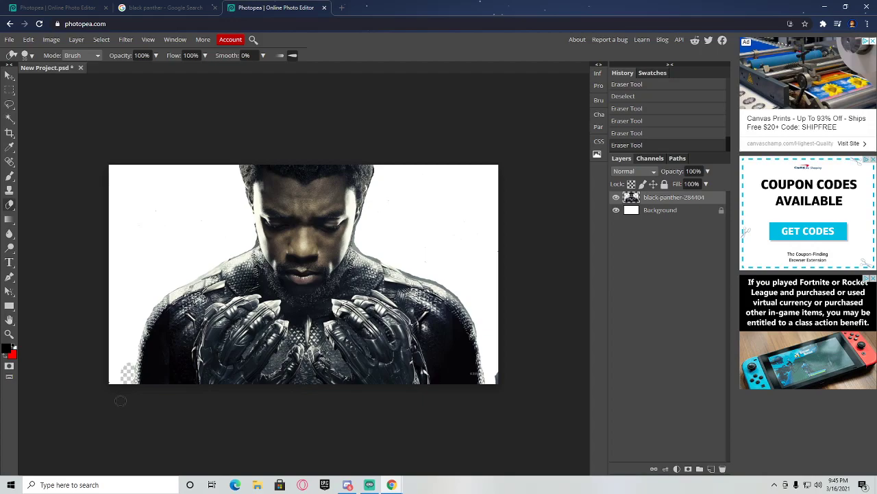
- Erase the remaining fringe along the left-side shoulder and arm, cleaning up the outline
{"action": "left_click_drag", "start_coordinate": [130, 365], "coordinate": [141, 340]}
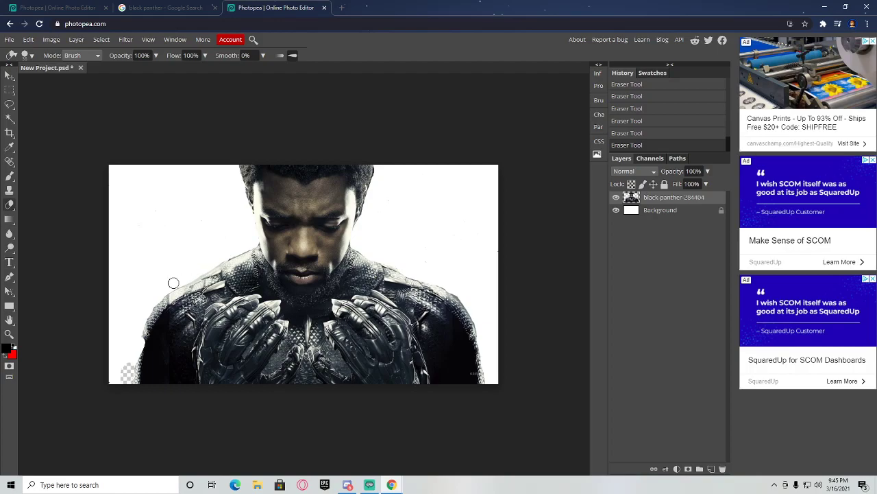
{"action": "left_click_drag", "start_coordinate": [174, 290], "coordinate": [144, 323]}
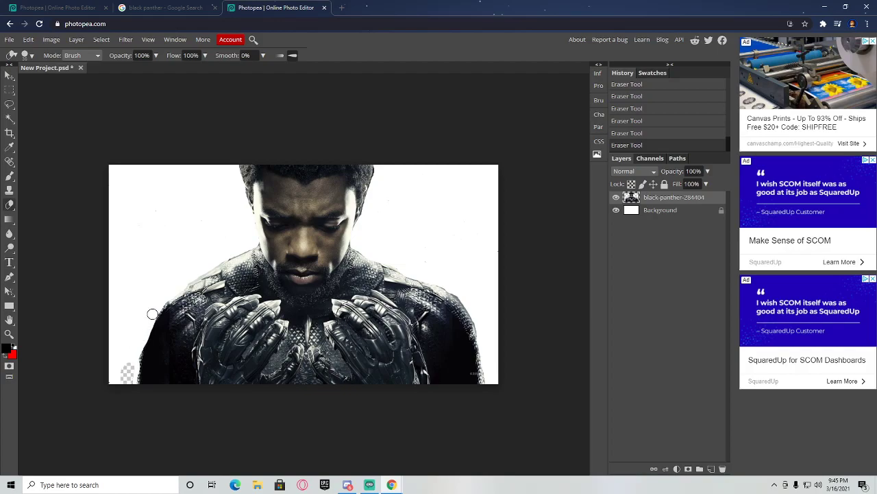
{"action": "key", "text": "ctrl+z"}
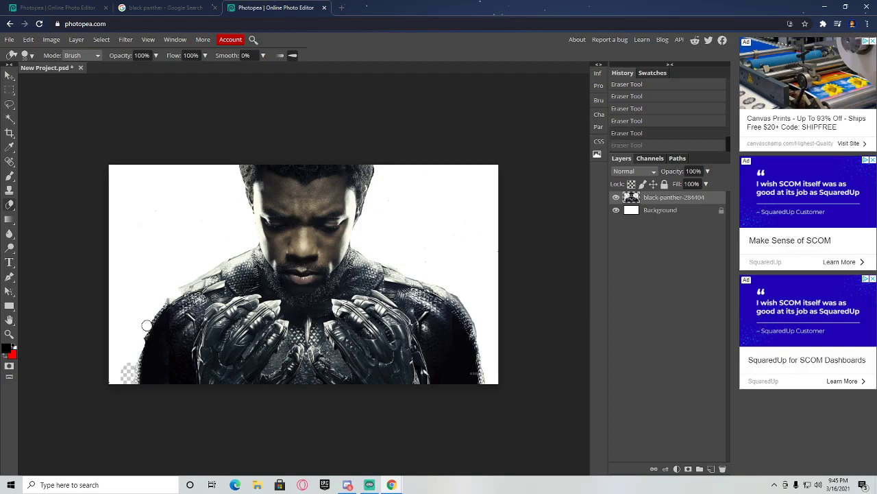
{"action": "mouse_move", "coordinate": [156, 312]}
{"action": "left_mouse_down"}
{"action": "mouse_move", "coordinate": [173, 292]}
{"action": "mouse_move", "coordinate": [238, 257]}
{"action": "left_mouse_up"}
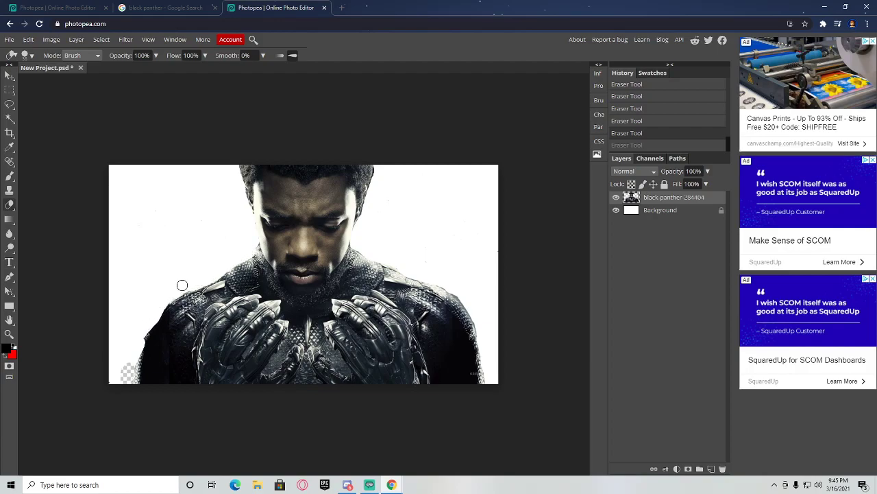
{"action": "key", "text": "ctrl+shift+z"}
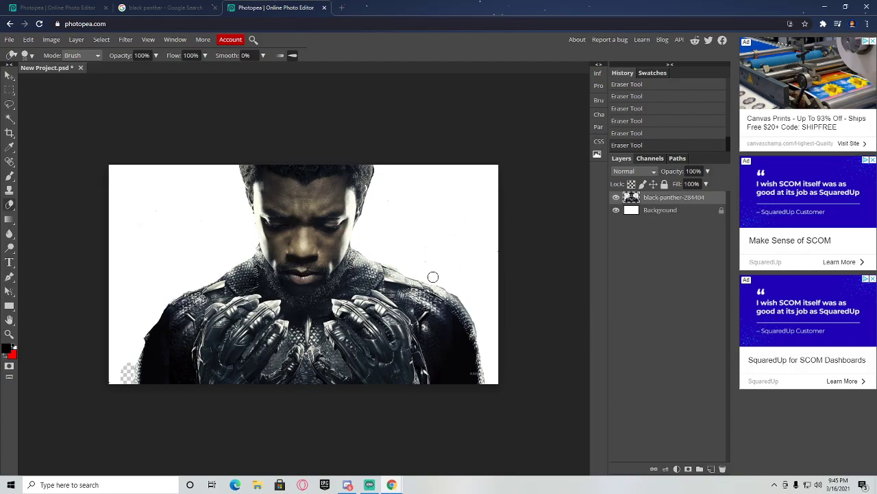
- Erase the rough edges along the right-side shoulder and the outer edges of both arms
{"action": "mouse_move", "coordinate": [476, 323]}
{"action": "left_mouse_down"}
{"action": "mouse_move", "coordinate": [453, 291]}
{"action": "mouse_move", "coordinate": [376, 258]}
{"action": "left_mouse_up"}
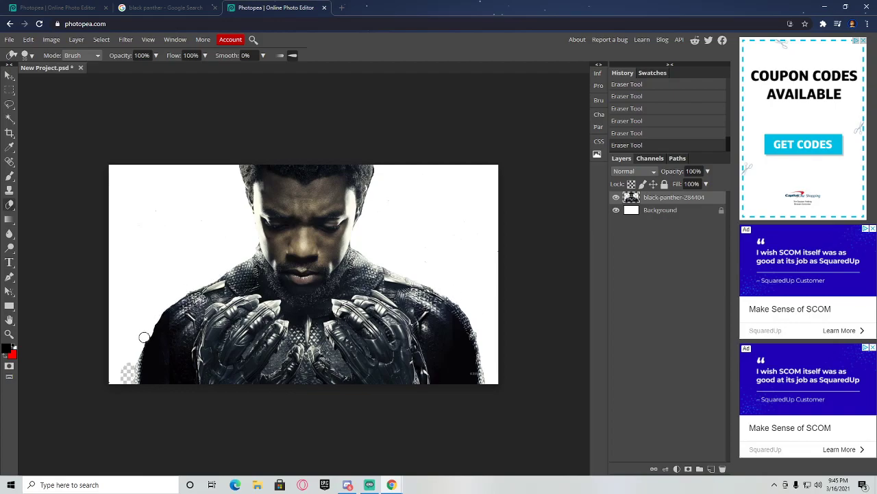
{"action": "left_click_drag", "start_coordinate": [138, 357], "coordinate": [134, 378]}
{"action": "left_click_drag", "start_coordinate": [484, 368], "coordinate": [466, 312]}
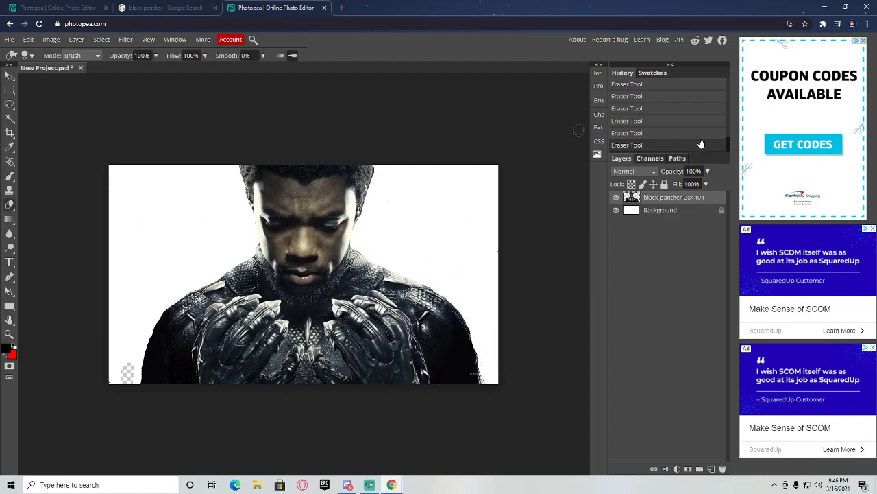
- Duplicate the black-panther-284404 layer and select the original layer beneath the copy
{"action": "right_click", "coordinate": [666, 200]}
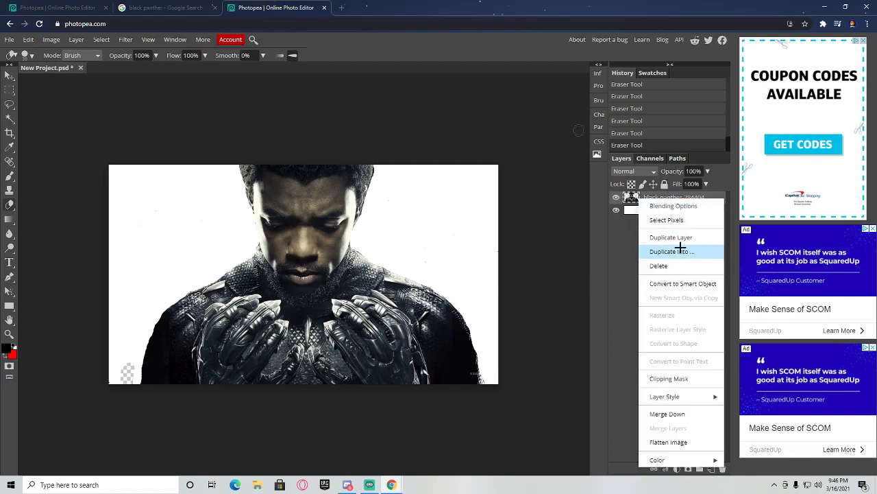
{"action": "left_click", "coordinate": [676, 236]}
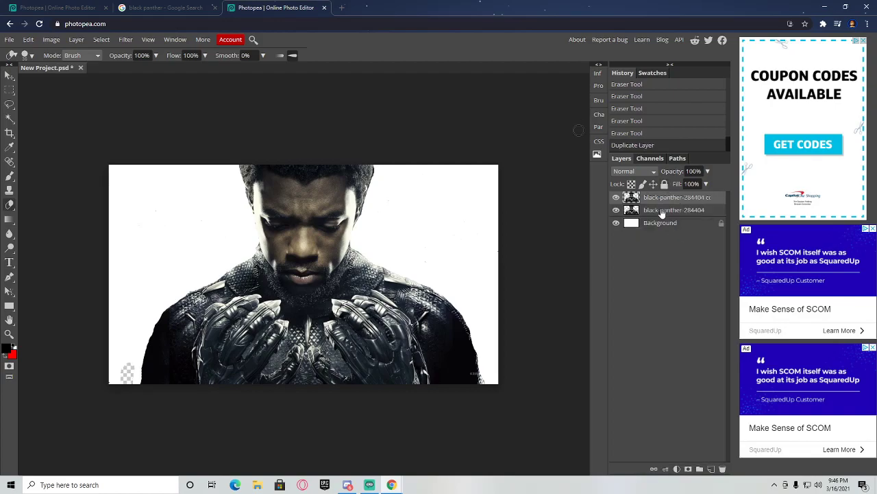
{"action": "left_click", "coordinate": [662, 211]}
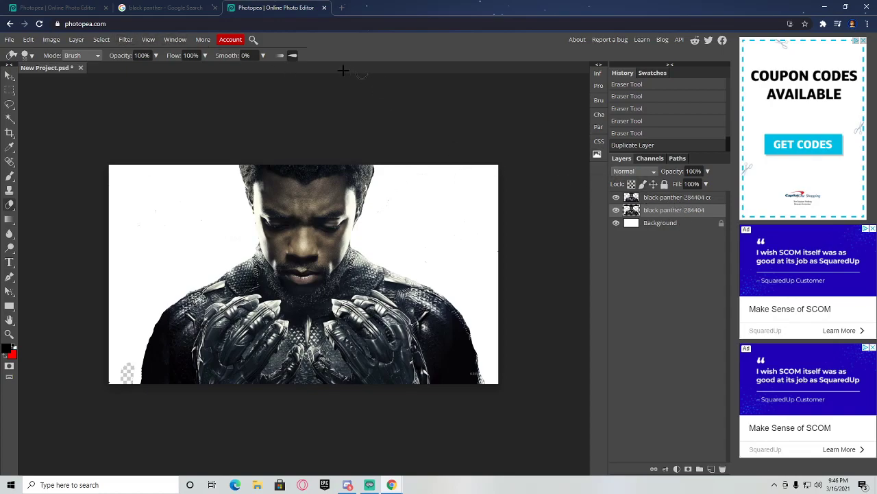
- Open the Liquify filter on the original layer and smear the torso, gloves and chin out to the left edge at brush size 100
{"action": "left_click", "coordinate": [125, 39]}
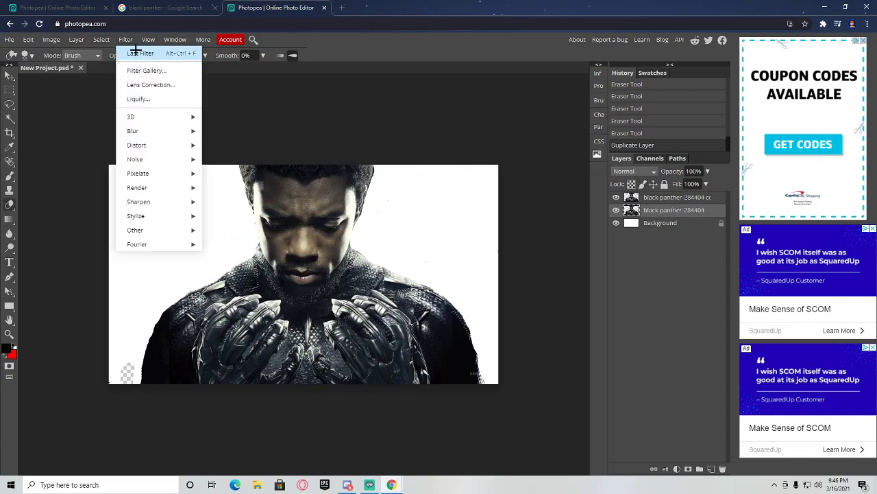
{"action": "left_click", "coordinate": [140, 99]}
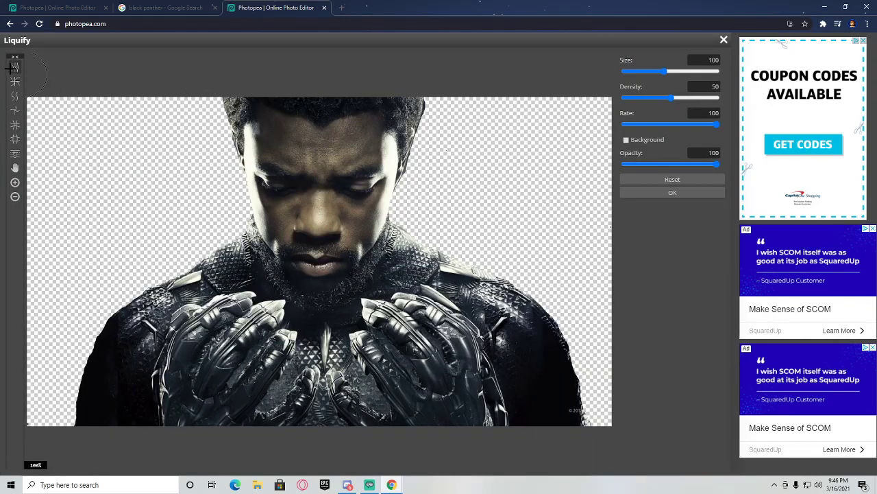
{"action": "mouse_move", "coordinate": [301, 215]}
{"action": "left_mouse_down"}
{"action": "mouse_move", "coordinate": [148, 198]}
{"action": "mouse_move", "coordinate": [194, 247]}
{"action": "mouse_move", "coordinate": [120, 357]}
{"action": "mouse_move", "coordinate": [101, 426]}
{"action": "mouse_move", "coordinate": [48, 405]}
{"action": "mouse_move", "coordinate": [246, 408]}
{"action": "mouse_move", "coordinate": [42, 408]}
{"action": "mouse_move", "coordinate": [7, 418]}
{"action": "mouse_move", "coordinate": [246, 418]}
{"action": "mouse_move", "coordinate": [5, 438]}
{"action": "mouse_move", "coordinate": [157, 423]}
{"action": "mouse_move", "coordinate": [26, 424]}
{"action": "left_mouse_up"}
{"action": "mouse_move", "coordinate": [293, 323]}
{"action": "left_mouse_down"}
{"action": "mouse_move", "coordinate": [84, 301]}
{"action": "mouse_move", "coordinate": [2, 343]}
{"action": "left_mouse_up"}
{"action": "mouse_move", "coordinate": [227, 386]}
{"action": "left_mouse_down"}
{"action": "mouse_move", "coordinate": [31, 367]}
{"action": "mouse_move", "coordinate": [2, 340]}
{"action": "left_mouse_up"}
{"action": "left_click_drag", "start_coordinate": [169, 346], "coordinate": [27, 377]}
{"action": "left_click_drag", "start_coordinate": [383, 287], "coordinate": [53, 281]}
{"action": "left_click_drag", "start_coordinate": [291, 288], "coordinate": [79, 288]}
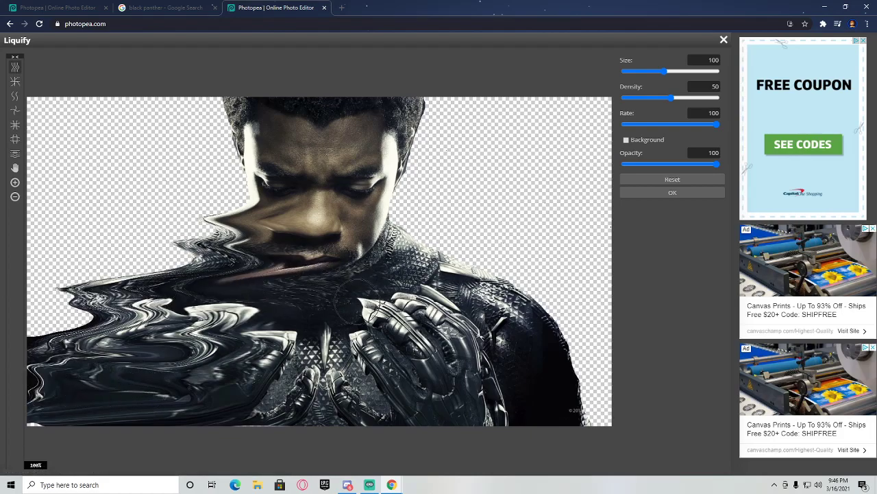
{"action": "left_click_drag", "start_coordinate": [359, 305], "coordinate": [13, 317]}
{"action": "left_click_drag", "start_coordinate": [254, 336], "coordinate": [28, 308]}
{"action": "left_click_drag", "start_coordinate": [199, 302], "coordinate": [31, 294]}
{"action": "left_click_drag", "start_coordinate": [141, 309], "coordinate": [75, 274]}
{"action": "mouse_move", "coordinate": [383, 237]}
{"action": "left_mouse_down"}
{"action": "mouse_move", "coordinate": [184, 232]}
{"action": "mouse_move", "coordinate": [45, 248]}
{"action": "left_mouse_up"}
{"action": "left_click_drag", "start_coordinate": [388, 263], "coordinate": [88, 264]}
{"action": "mouse_move", "coordinate": [221, 266]}
{"action": "left_mouse_down"}
{"action": "mouse_move", "coordinate": [44, 258]}
{"action": "mouse_move", "coordinate": [3, 273]}
{"action": "left_mouse_up"}
{"action": "left_click_drag", "start_coordinate": [139, 269], "coordinate": [49, 267]}
{"action": "left_click_drag", "start_coordinate": [202, 273], "coordinate": [48, 267]}
{"action": "mouse_move", "coordinate": [285, 221]}
{"action": "left_mouse_down"}
{"action": "mouse_move", "coordinate": [171, 210]}
{"action": "mouse_move", "coordinate": [116, 223]}
{"action": "left_mouse_up"}
{"action": "mouse_move", "coordinate": [268, 228]}
{"action": "left_mouse_down"}
{"action": "mouse_move", "coordinate": [29, 235]}
{"action": "mouse_move", "coordinate": [47, 239]}
{"action": "left_mouse_up"}
{"action": "left_click_drag", "start_coordinate": [404, 235], "coordinate": [55, 236]}
{"action": "left_click_drag", "start_coordinate": [349, 246], "coordinate": [48, 245]}
- Smear the face, forehead and hair in long horizontal strokes out to the left edge of the Liquify image
{"action": "left_click_drag", "start_coordinate": [379, 197], "coordinate": [100, 188]}
{"action": "mouse_move", "coordinate": [267, 188]}
{"action": "left_mouse_down"}
{"action": "mouse_move", "coordinate": [106, 192]}
{"action": "mouse_move", "coordinate": [157, 181]}
{"action": "mouse_move", "coordinate": [44, 204]}
{"action": "left_mouse_up"}
{"action": "mouse_move", "coordinate": [235, 218]}
{"action": "left_mouse_down"}
{"action": "mouse_move", "coordinate": [48, 221]}
{"action": "mouse_move", "coordinate": [49, 204]}
{"action": "left_mouse_up"}
{"action": "mouse_move", "coordinate": [273, 185]}
{"action": "left_mouse_down"}
{"action": "mouse_move", "coordinate": [175, 152]}
{"action": "mouse_move", "coordinate": [66, 152]}
{"action": "left_mouse_up"}
{"action": "left_click_drag", "start_coordinate": [235, 148], "coordinate": [68, 139]}
{"action": "left_click_drag", "start_coordinate": [279, 120], "coordinate": [50, 126]}
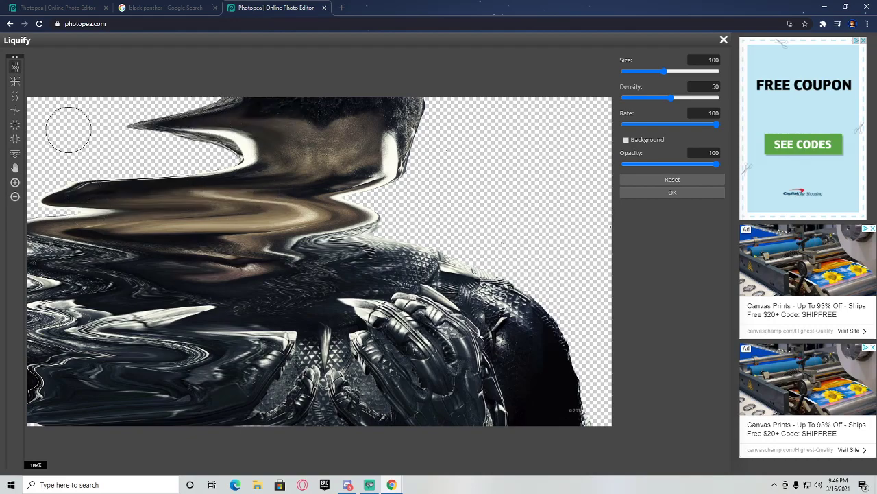
{"action": "left_click_drag", "start_coordinate": [206, 126], "coordinate": [109, 126]}
{"action": "left_click_drag", "start_coordinate": [210, 143], "coordinate": [78, 146]}
{"action": "mouse_move", "coordinate": [267, 155]}
{"action": "left_mouse_down"}
{"action": "mouse_move", "coordinate": [110, 152]}
{"action": "mouse_move", "coordinate": [42, 164]}
{"action": "left_mouse_up"}
{"action": "left_click_drag", "start_coordinate": [288, 166], "coordinate": [37, 165]}
{"action": "mouse_move", "coordinate": [240, 177]}
{"action": "left_mouse_down"}
{"action": "mouse_move", "coordinate": [63, 168]}
{"action": "mouse_move", "coordinate": [41, 186]}
{"action": "left_mouse_up"}
{"action": "left_click_drag", "start_coordinate": [135, 223], "coordinate": [8, 215]}
{"action": "left_click_drag", "start_coordinate": [94, 196], "coordinate": [28, 193]}
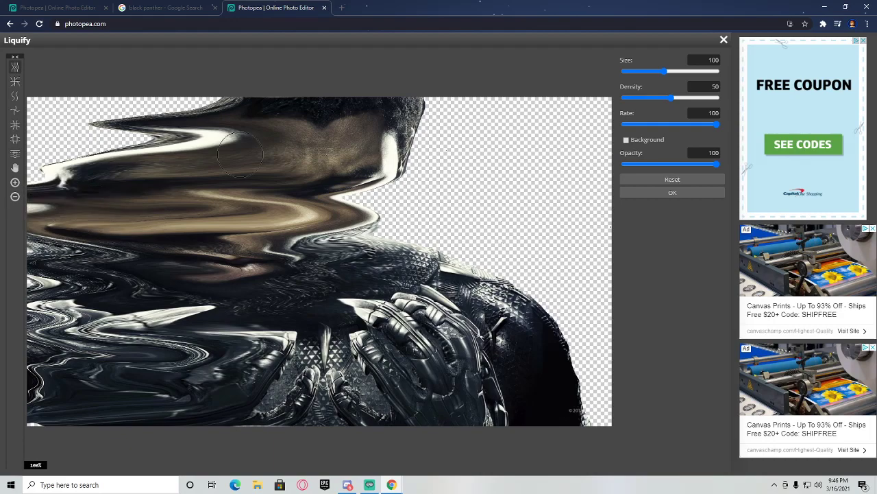
{"action": "left_click_drag", "start_coordinate": [228, 152], "coordinate": [43, 152]}
{"action": "left_click_drag", "start_coordinate": [212, 140], "coordinate": [2, 133]}
{"action": "left_click_drag", "start_coordinate": [295, 107], "coordinate": [17, 110]}
{"action": "left_click_drag", "start_coordinate": [192, 114], "coordinate": [2, 111]}
{"action": "mouse_move", "coordinate": [151, 110]}
{"action": "left_mouse_down"}
{"action": "mouse_move", "coordinate": [48, 109]}
{"action": "mouse_move", "coordinate": [9, 96]}
{"action": "left_mouse_up"}
{"action": "left_click_drag", "start_coordinate": [195, 125], "coordinate": [51, 126]}
{"action": "left_click_drag", "start_coordinate": [168, 145], "coordinate": [55, 149]}
{"action": "left_click_drag", "start_coordinate": [202, 131], "coordinate": [48, 135]}
{"action": "left_click_drag", "start_coordinate": [178, 114], "coordinate": [27, 109]}
{"action": "mouse_move", "coordinate": [185, 132]}
{"action": "left_mouse_down"}
{"action": "mouse_move", "coordinate": [123, 150]}
{"action": "mouse_move", "coordinate": [2, 153]}
{"action": "left_mouse_up"}
{"action": "left_click_drag", "start_coordinate": [110, 128], "coordinate": [13, 126]}
{"action": "left_click_drag", "start_coordinate": [140, 113], "coordinate": [38, 107]}
{"action": "left_click_drag", "start_coordinate": [227, 101], "coordinate": [2, 96]}
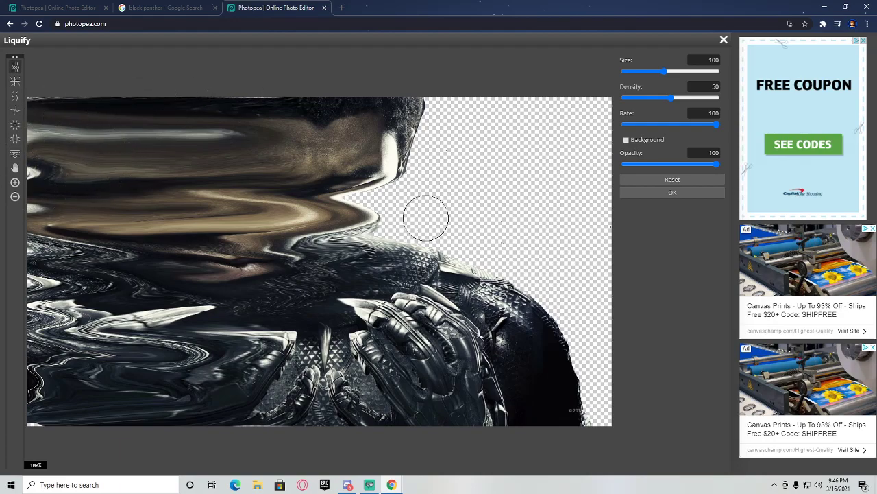
- Smear the torso, gloves and shoulder in long horizontal strokes out to the right edge of the Liquify image
{"action": "left_click_drag", "start_coordinate": [306, 216], "coordinate": [489, 227]}
{"action": "mouse_move", "coordinate": [264, 246]}
{"action": "left_mouse_down"}
{"action": "mouse_move", "coordinate": [454, 245]}
{"action": "mouse_move", "coordinate": [588, 258]}
{"action": "left_mouse_up"}
{"action": "left_click_drag", "start_coordinate": [222, 255], "coordinate": [591, 274]}
{"action": "left_click_drag", "start_coordinate": [343, 319], "coordinate": [596, 323]}
{"action": "left_click_drag", "start_coordinate": [367, 307], "coordinate": [591, 316]}
{"action": "left_click_drag", "start_coordinate": [305, 298], "coordinate": [591, 301]}
{"action": "left_click_drag", "start_coordinate": [330, 353], "coordinate": [628, 376]}
{"action": "left_click_drag", "start_coordinate": [326, 410], "coordinate": [586, 410]}
{"action": "left_click_drag", "start_coordinate": [309, 391], "coordinate": [556, 392]}
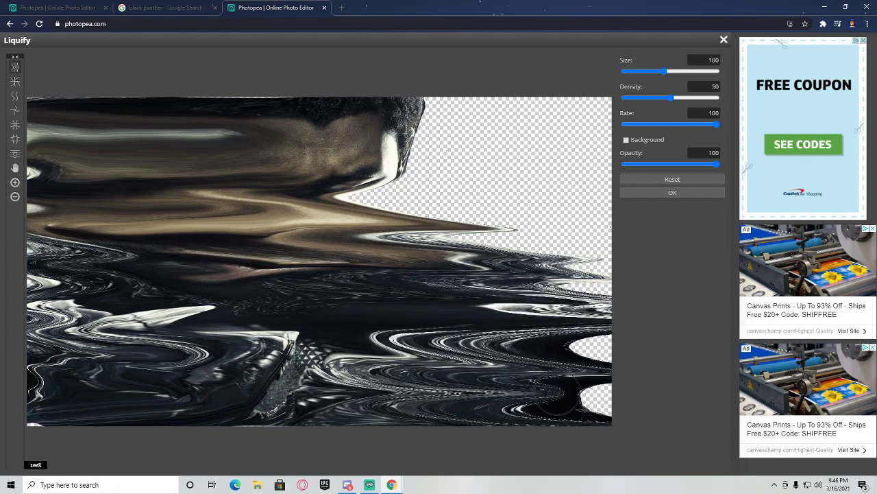
{"action": "left_click_drag", "start_coordinate": [219, 360], "coordinate": [552, 377]}
{"action": "left_click_drag", "start_coordinate": [305, 371], "coordinate": [539, 382]}
{"action": "left_click_drag", "start_coordinate": [326, 389], "coordinate": [595, 392]}
{"action": "left_click_drag", "start_coordinate": [405, 398], "coordinate": [585, 399]}
{"action": "left_click_drag", "start_coordinate": [374, 360], "coordinate": [558, 339]}
{"action": "left_click_drag", "start_coordinate": [460, 340], "coordinate": [568, 336]}
{"action": "left_click_drag", "start_coordinate": [456, 362], "coordinate": [591, 367]}
{"action": "mouse_move", "coordinate": [366, 321]}
{"action": "left_mouse_down"}
{"action": "mouse_move", "coordinate": [465, 272]}
{"action": "mouse_move", "coordinate": [742, 282]}
{"action": "left_mouse_up"}
{"action": "left_click_drag", "start_coordinate": [360, 293], "coordinate": [590, 289]}
{"action": "left_click_drag", "start_coordinate": [308, 269], "coordinate": [652, 260]}
{"action": "left_click_drag", "start_coordinate": [360, 253], "coordinate": [591, 255]}
- Smear the face, cheek and chin in long horizontal strokes out to the right edge of the Liquify image
{"action": "left_click_drag", "start_coordinate": [288, 233], "coordinate": [582, 229]}
{"action": "left_click_drag", "start_coordinate": [274, 206], "coordinate": [708, 206]}
{"action": "left_click_drag", "start_coordinate": [302, 218], "coordinate": [458, 221]}
{"action": "left_click_drag", "start_coordinate": [349, 240], "coordinate": [591, 243]}
{"action": "left_click_drag", "start_coordinate": [437, 252], "coordinate": [542, 254]}
{"action": "left_click_drag", "start_coordinate": [357, 244], "coordinate": [597, 235]}
{"action": "mouse_move", "coordinate": [467, 227]}
{"action": "left_mouse_down"}
{"action": "mouse_move", "coordinate": [507, 238]}
{"action": "mouse_move", "coordinate": [603, 219]}
{"action": "left_mouse_up"}
{"action": "left_click_drag", "start_coordinate": [319, 184], "coordinate": [522, 186]}
{"action": "left_click_drag", "start_coordinate": [354, 172], "coordinate": [603, 181]}
{"action": "left_click_drag", "start_coordinate": [319, 165], "coordinate": [570, 165]}
{"action": "left_click_drag", "start_coordinate": [326, 147], "coordinate": [583, 152]}
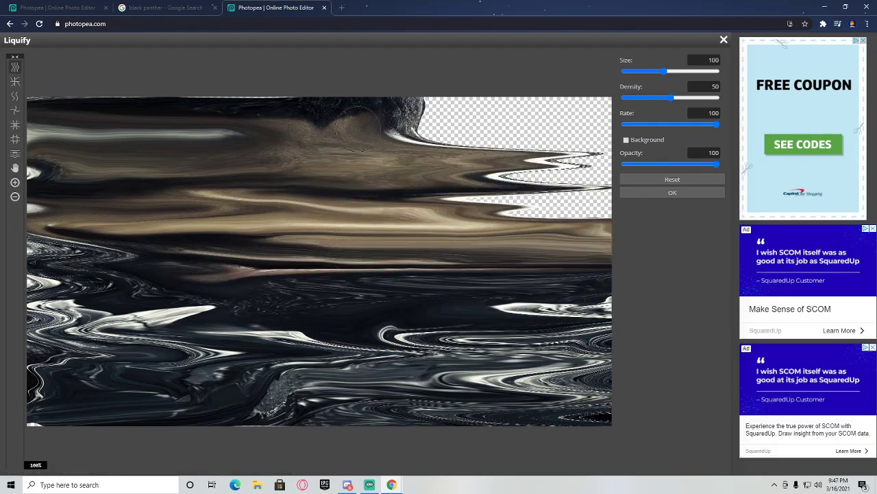
- Smear the forehead and hair horizontally across the empty upper-right area of the Liquify image
{"action": "left_click_drag", "start_coordinate": [349, 130], "coordinate": [563, 134]}
{"action": "left_click_drag", "start_coordinate": [329, 114], "coordinate": [551, 100]}
{"action": "left_click_drag", "start_coordinate": [423, 110], "coordinate": [588, 111]}
{"action": "left_click_drag", "start_coordinate": [367, 111], "coordinate": [582, 115]}
{"action": "left_click_drag", "start_coordinate": [401, 118], "coordinate": [586, 131]}
{"action": "left_click_drag", "start_coordinate": [425, 141], "coordinate": [589, 161]}
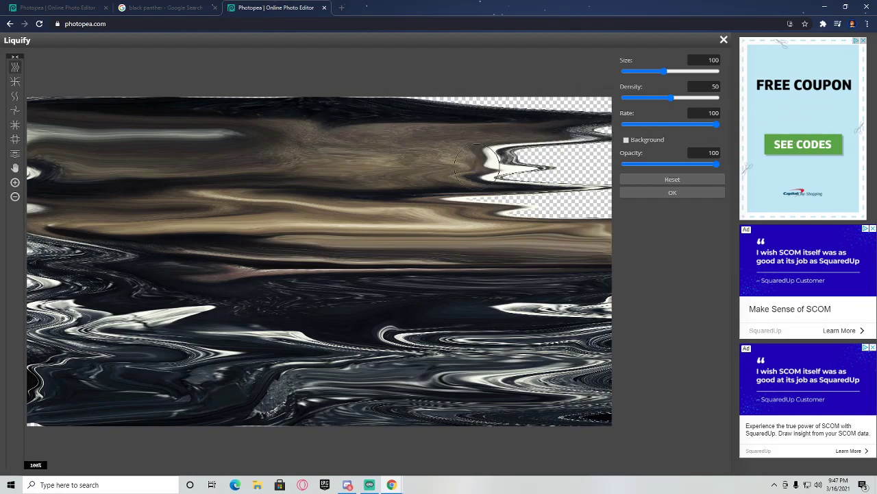
- Smear pixels over the remaining transparent gaps along the right edge and apply the Liquify filter
{"action": "left_click_drag", "start_coordinate": [473, 171], "coordinate": [590, 179]}
{"action": "mouse_move", "coordinate": [535, 182]}
{"action": "left_mouse_down"}
{"action": "mouse_move", "coordinate": [484, 176]}
{"action": "mouse_move", "coordinate": [664, 165]}
{"action": "mouse_move", "coordinate": [538, 155]}
{"action": "mouse_move", "coordinate": [607, 164]}
{"action": "mouse_move", "coordinate": [418, 203]}
{"action": "mouse_move", "coordinate": [601, 206]}
{"action": "left_mouse_up"}
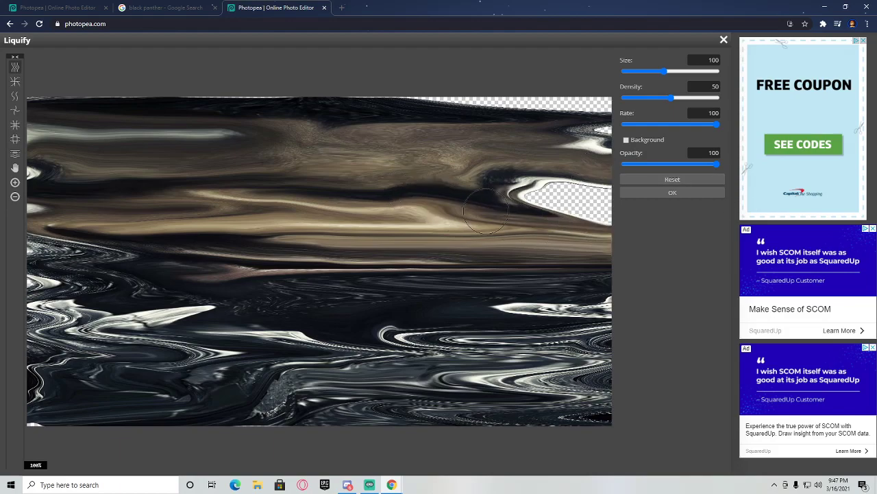
{"action": "left_click_drag", "start_coordinate": [485, 210], "coordinate": [643, 204]}
{"action": "left_click_drag", "start_coordinate": [532, 187], "coordinate": [621, 190]}
{"action": "mouse_move", "coordinate": [549, 126]}
{"action": "left_mouse_down"}
{"action": "mouse_move", "coordinate": [603, 107]}
{"action": "mouse_move", "coordinate": [457, 107]}
{"action": "mouse_move", "coordinate": [610, 118]}
{"action": "mouse_move", "coordinate": [461, 118]}
{"action": "mouse_move", "coordinate": [513, 113]}
{"action": "mouse_move", "coordinate": [451, 104]}
{"action": "mouse_move", "coordinate": [451, 117]}
{"action": "mouse_move", "coordinate": [540, 102]}
{"action": "mouse_move", "coordinate": [521, 113]}
{"action": "mouse_move", "coordinate": [590, 105]}
{"action": "mouse_move", "coordinate": [535, 118]}
{"action": "mouse_move", "coordinate": [469, 109]}
{"action": "mouse_move", "coordinate": [599, 108]}
{"action": "left_mouse_up"}
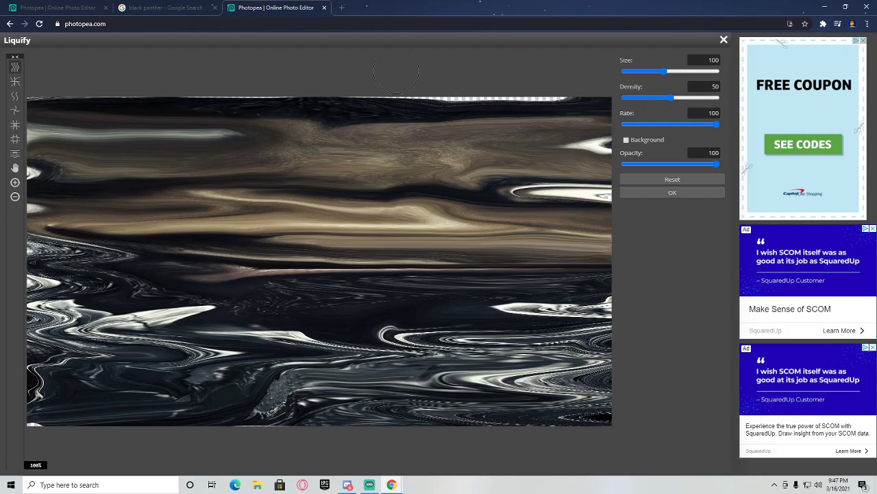
{"action": "left_click", "coordinate": [673, 192]}
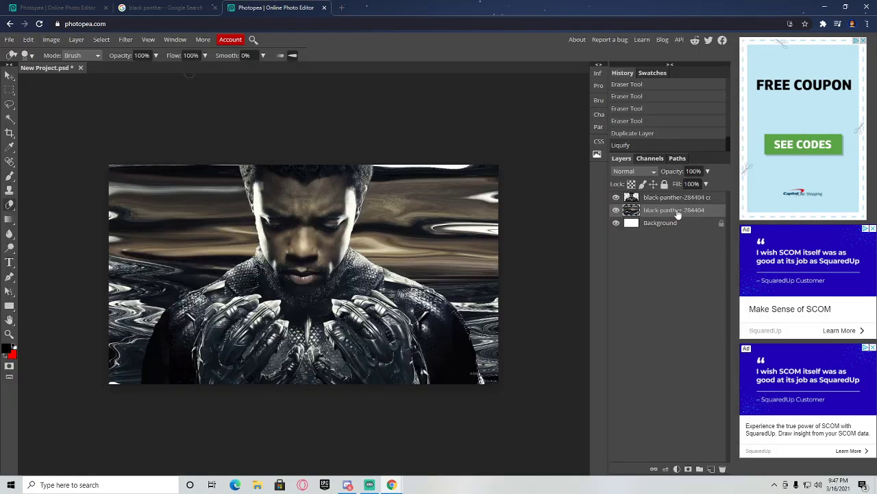
- Add a raster mask to the liquified black-panther-284404 layer and invert it to black
{"action": "right_click", "coordinate": [674, 214]}
{"action": "left_click", "coordinate": [710, 335]}
{"action": "left_click", "coordinate": [688, 468]}
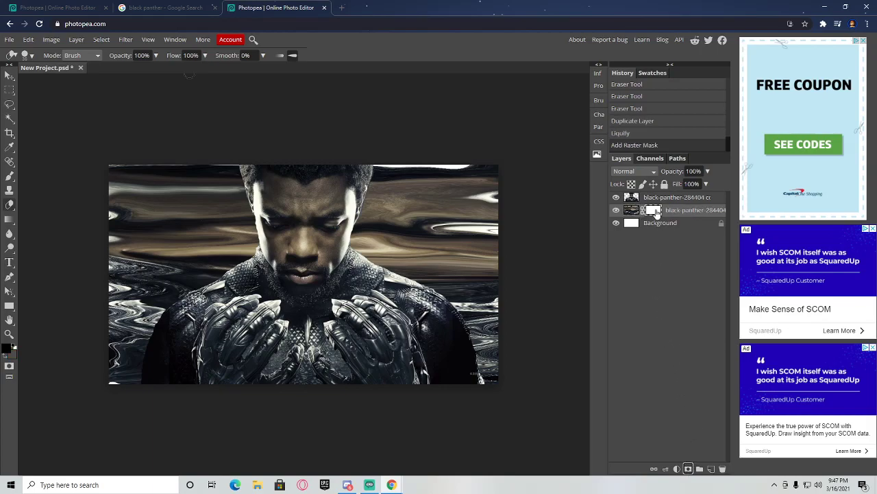
{"action": "right_click", "coordinate": [654, 210]}
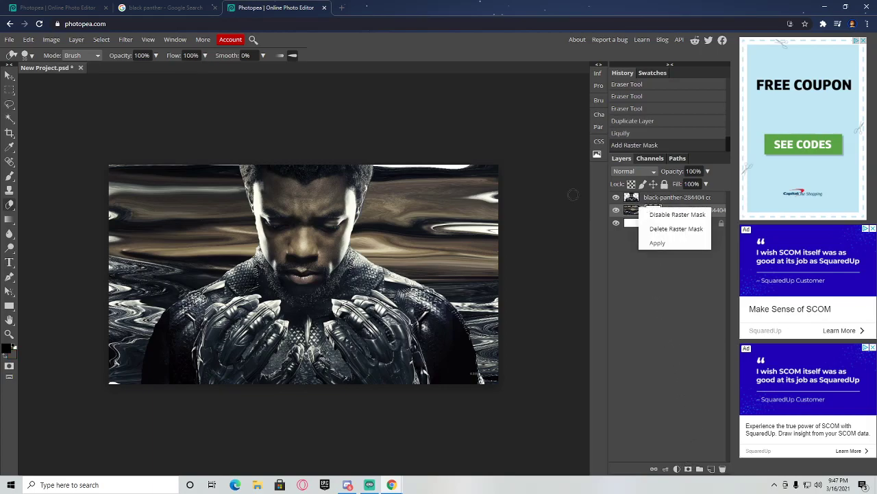
{"action": "left_click", "coordinate": [571, 169]}
{"action": "double_click", "coordinate": [652, 209]}
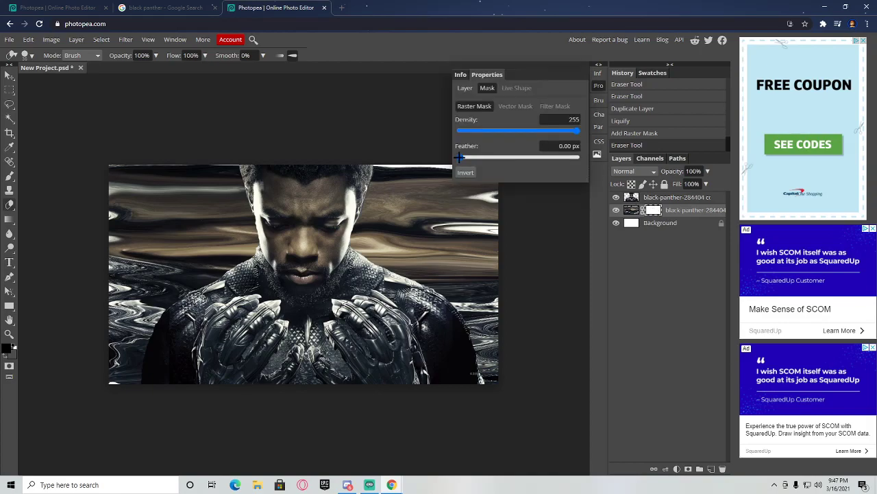
{"action": "left_click", "coordinate": [465, 172]}
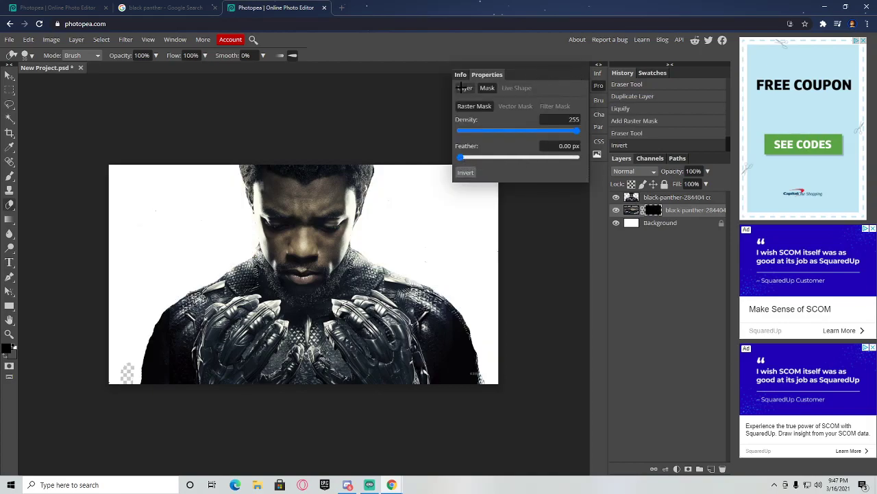
- Add a white raster mask to the black-panther-284404 copy layer
{"action": "right_click", "coordinate": [662, 198]}
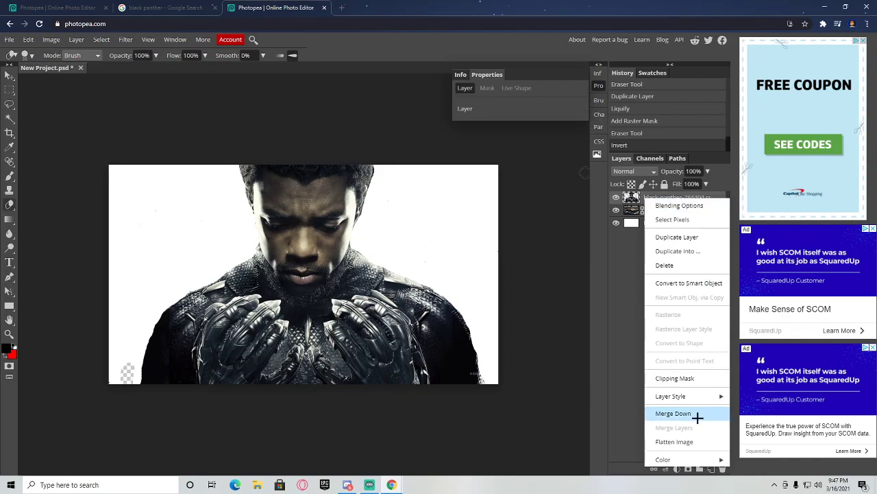
{"action": "left_click", "coordinate": [664, 465]}
{"action": "left_click", "coordinate": [688, 469]}
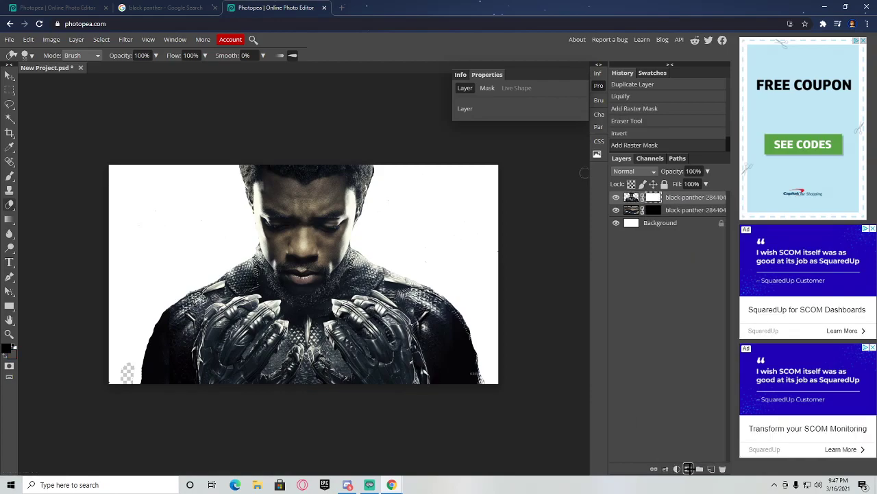
{"action": "left_click", "coordinate": [524, 210]}
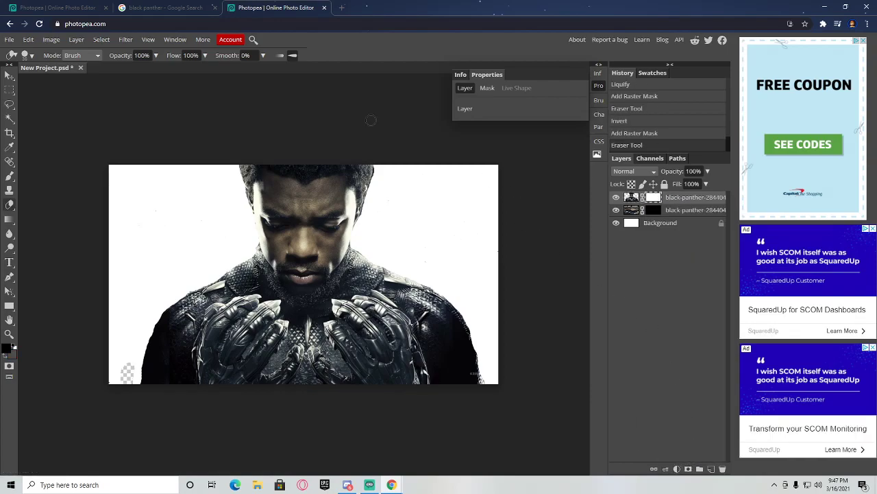
- Load the Explosion_Brushes.abr brush set from the Downloads folder
{"action": "left_click", "coordinate": [13, 55]}
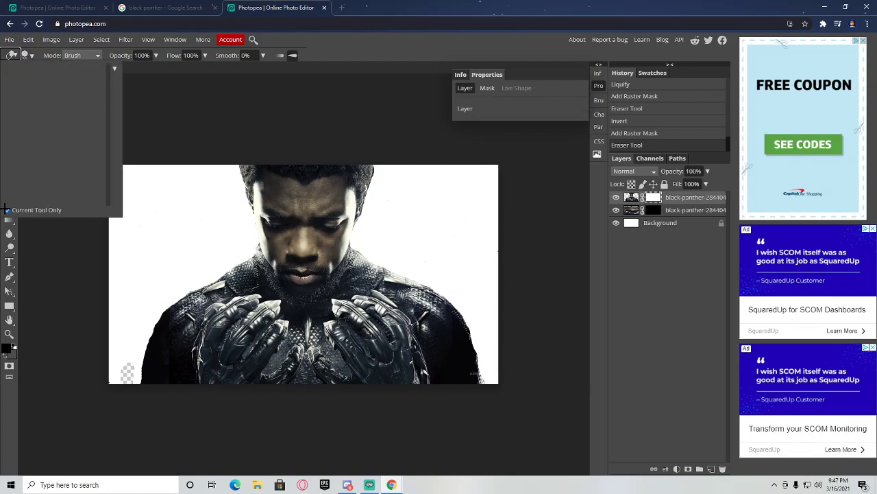
{"action": "left_click", "coordinate": [115, 68]}
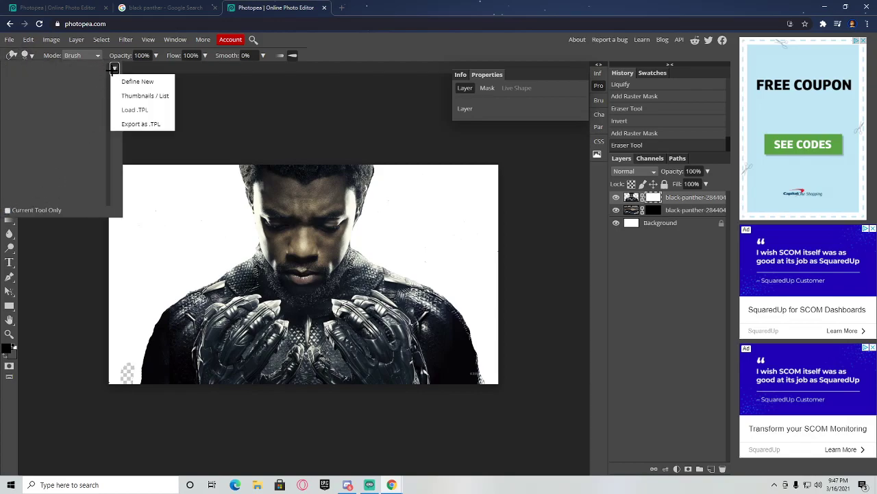
{"action": "left_click", "coordinate": [145, 108]}
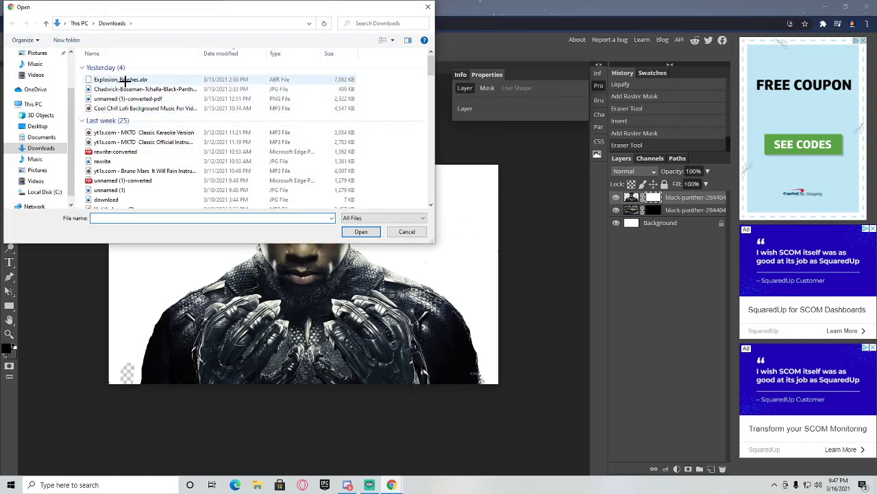
{"action": "double_click", "coordinate": [125, 79]}
{"action": "key", "text": "Return"}
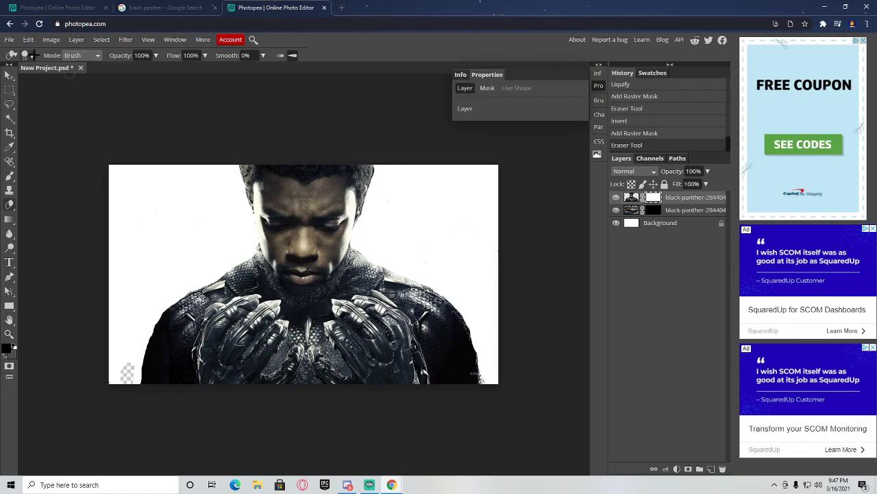
- Stamp the copy layer's mask beside the face and shoulder with the 1843 explosion brush at a reduced size, using the Eraser tool
{"action": "left_click", "coordinate": [26, 55]}
{"action": "scroll", "coordinate": [46, 142], "scroll_direction": "down", "scroll_amount": 5}
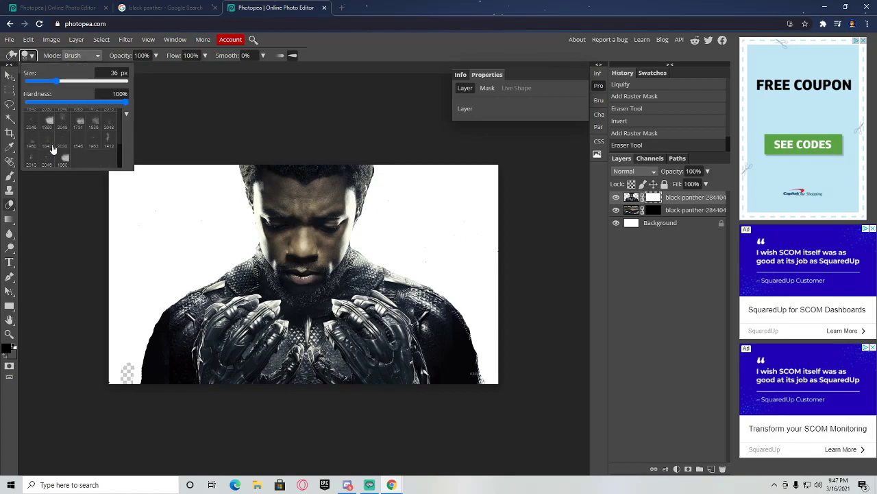
{"action": "left_click", "coordinate": [46, 142]}
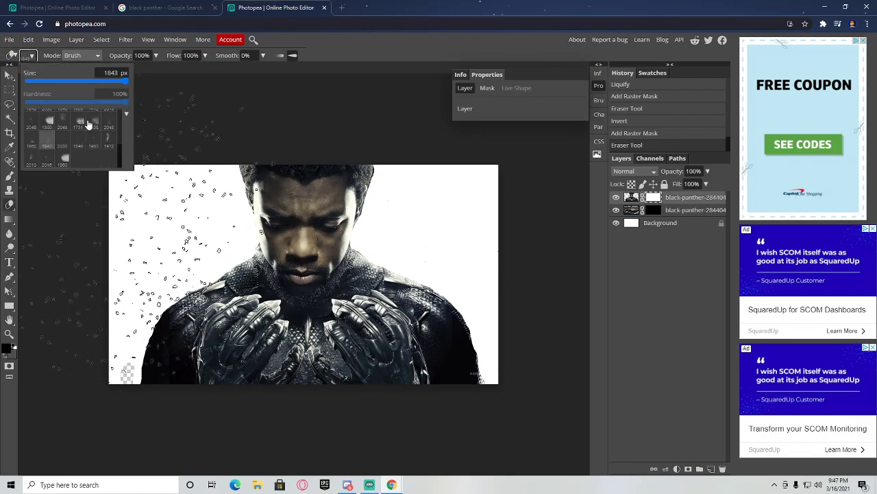
{"action": "left_click_drag", "start_coordinate": [118, 81], "coordinate": [110, 81]}
{"action": "left_click", "coordinate": [209, 236]}
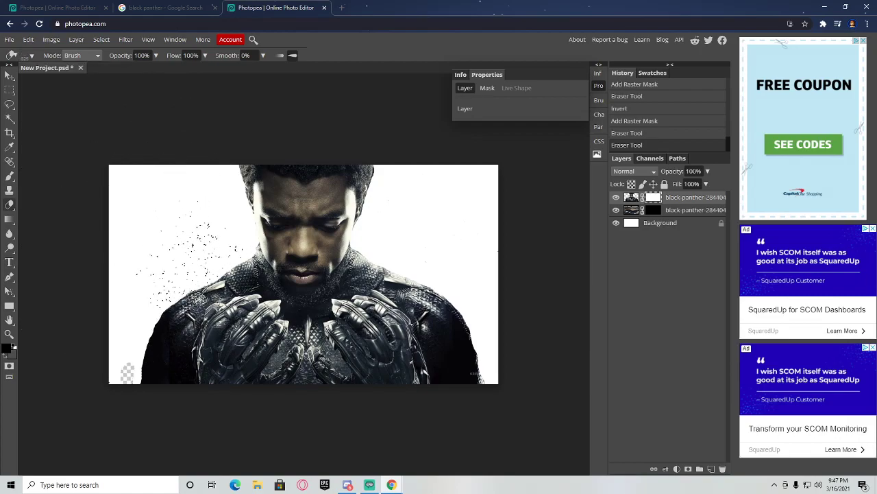
{"action": "left_click", "coordinate": [189, 264]}
- Stamp the liquified layer's mask with the explosion brush to reveal scattered particles on both sides of the figure
{"action": "left_click", "coordinate": [657, 210]}
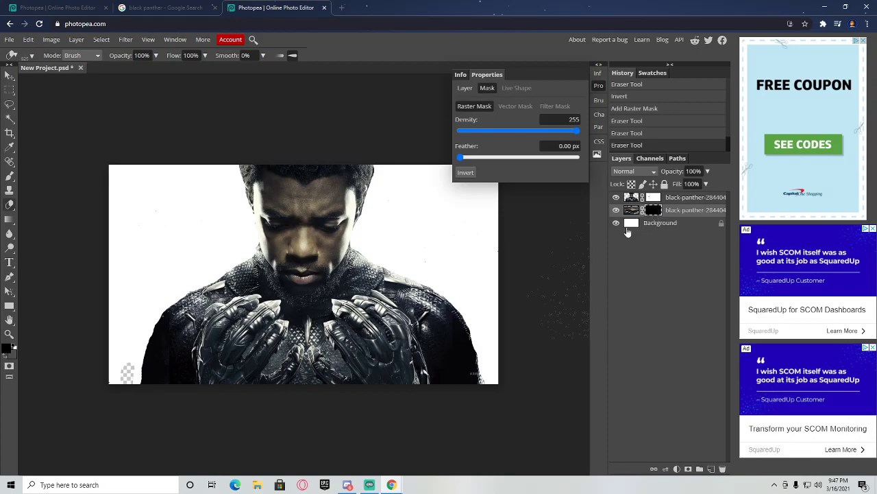
{"action": "left_click", "coordinate": [425, 257]}
{"action": "left_click", "coordinate": [446, 285]}
{"action": "left_click_drag", "start_coordinate": [472, 318], "coordinate": [454, 349]}
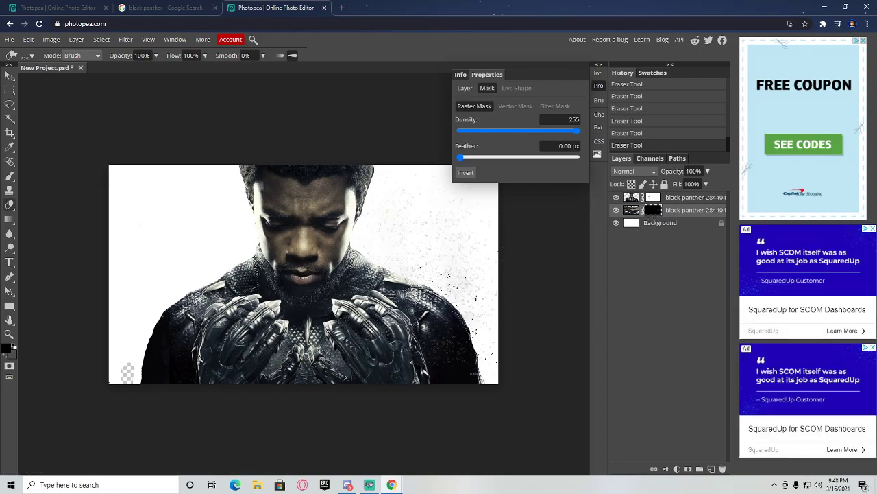
{"action": "mouse_move", "coordinate": [151, 268]}
{"action": "left_mouse_down"}
{"action": "mouse_move", "coordinate": [178, 269]}
{"action": "mouse_move", "coordinate": [206, 213]}
{"action": "mouse_move", "coordinate": [220, 240]}
{"action": "mouse_move", "coordinate": [257, 247]}
{"action": "left_mouse_up"}
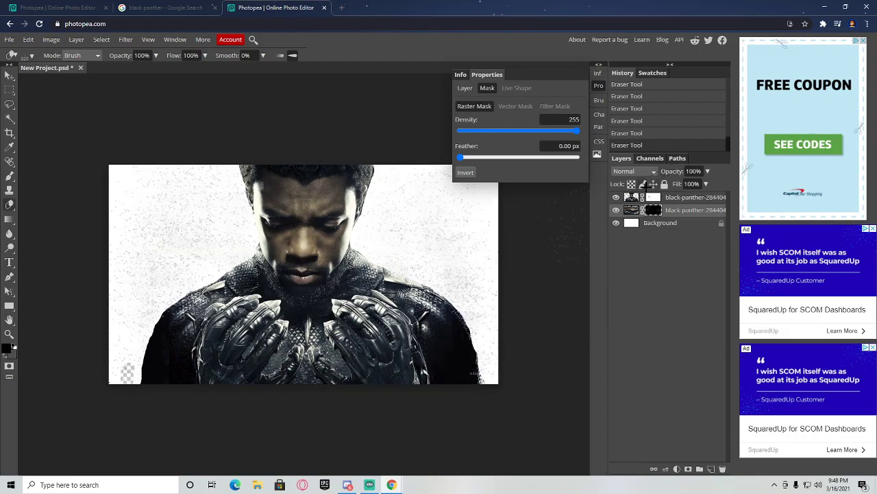
- Erase scattered specks from the copy layer's mask across the gloves, torso and shoulders with the explosion brush
{"action": "left_click", "coordinate": [655, 199]}
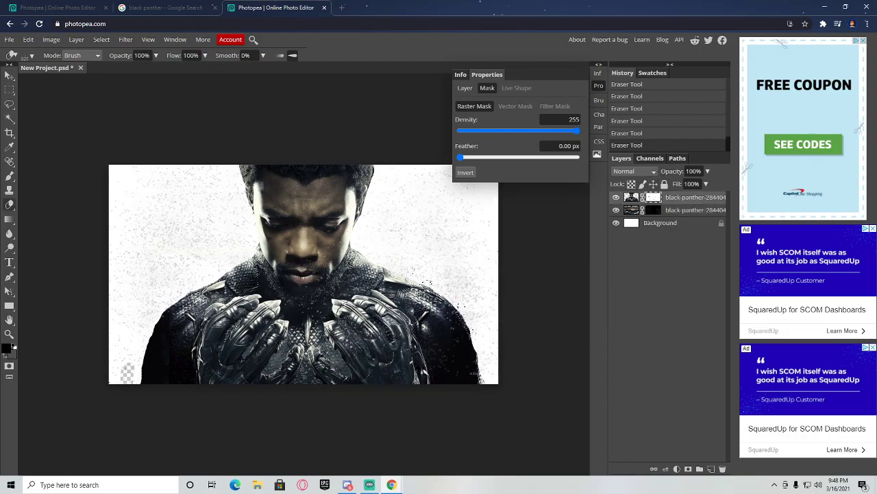
{"action": "left_click", "coordinate": [447, 328]}
{"action": "left_click", "coordinate": [349, 343]}
{"action": "left_click", "coordinate": [254, 340]}
{"action": "left_click", "coordinate": [204, 331]}
{"action": "mouse_move", "coordinate": [185, 322]}
{"action": "left_mouse_down"}
{"action": "mouse_move", "coordinate": [168, 364]}
{"action": "mouse_move", "coordinate": [124, 357]}
{"action": "left_mouse_up"}
{"action": "mouse_move", "coordinate": [185, 318]}
{"action": "left_mouse_down"}
{"action": "mouse_move", "coordinate": [216, 282]}
{"action": "mouse_move", "coordinate": [236, 221]}
{"action": "mouse_move", "coordinate": [271, 172]}
{"action": "mouse_move", "coordinate": [124, 217]}
{"action": "left_mouse_up"}
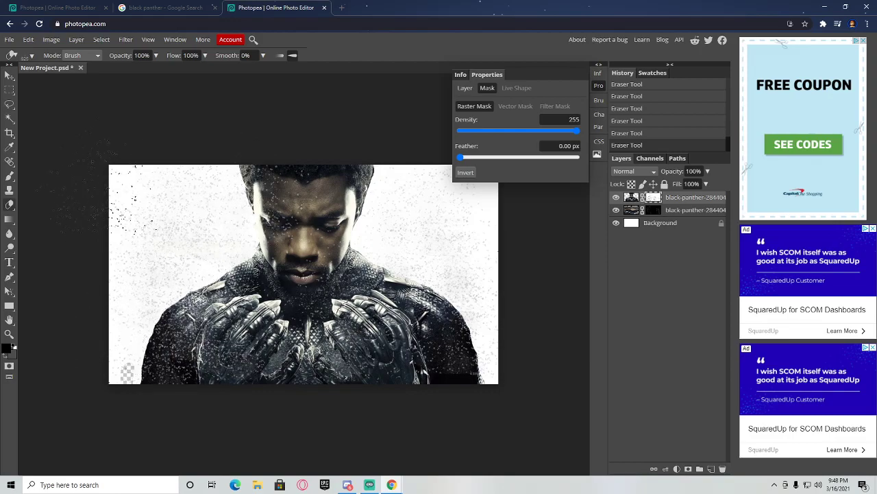
- Switch to the Move tool and make the black-panther-284404 copy layer active
{"action": "left_click", "coordinate": [655, 210]}
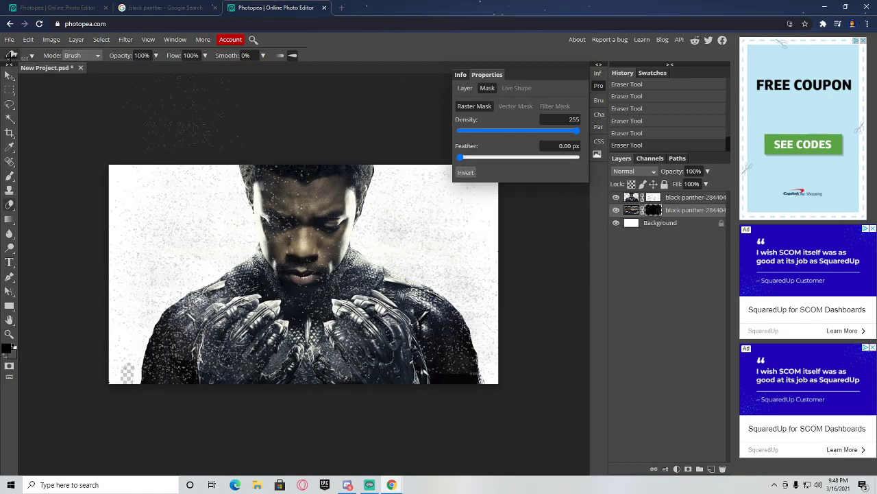
{"action": "left_click", "coordinate": [10, 75]}
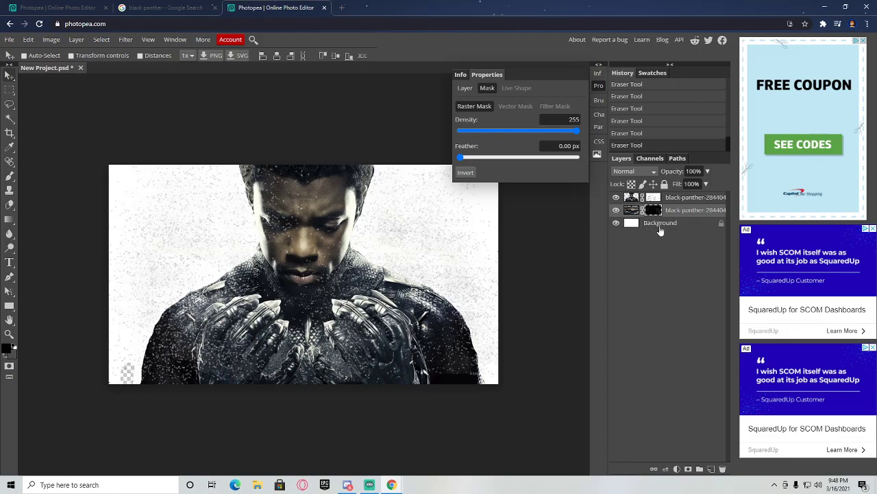
{"action": "left_click", "coordinate": [660, 229]}
{"action": "left_click", "coordinate": [677, 199]}
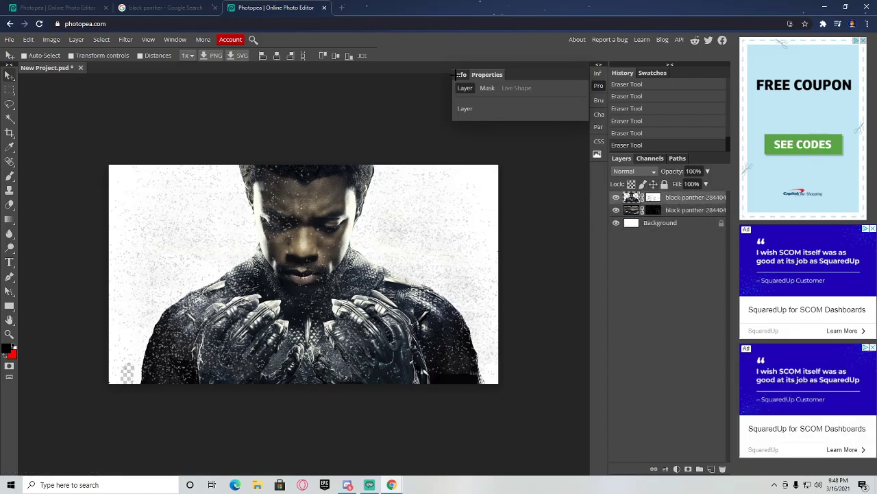
- Search Google for ice textures in a new browser tab and open the image results
{"action": "left_click", "coordinate": [342, 8]}
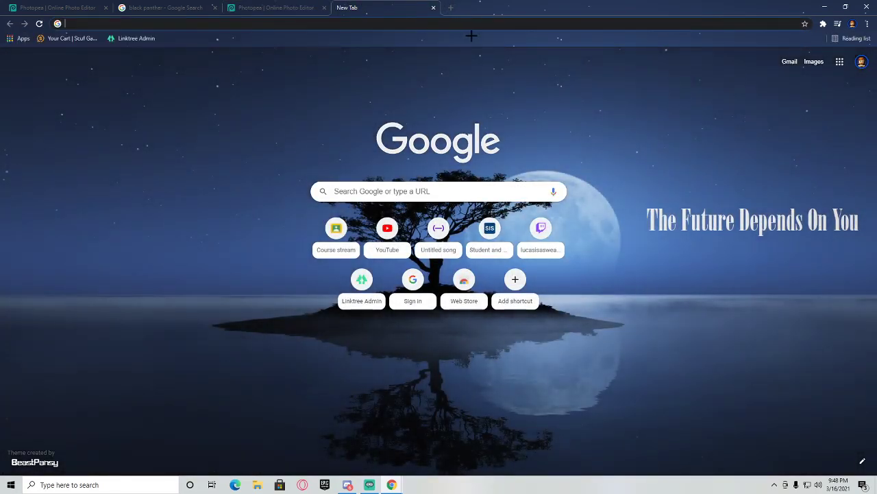
{"action": "type", "text": "ice "}
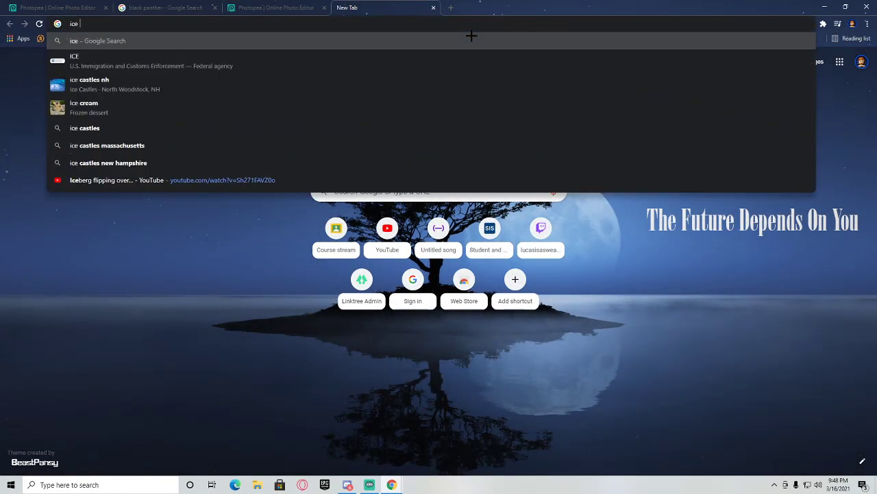
{"action": "type", "text": "tectures"}
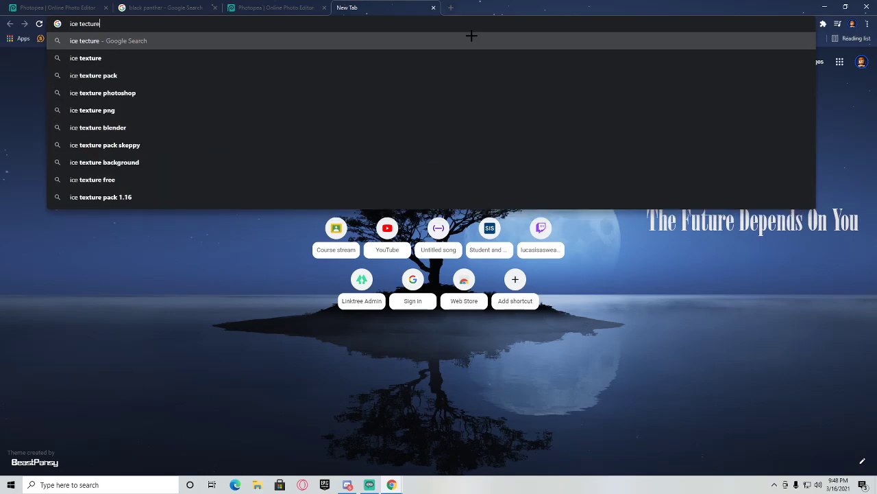
{"action": "key", "text": "Return"}
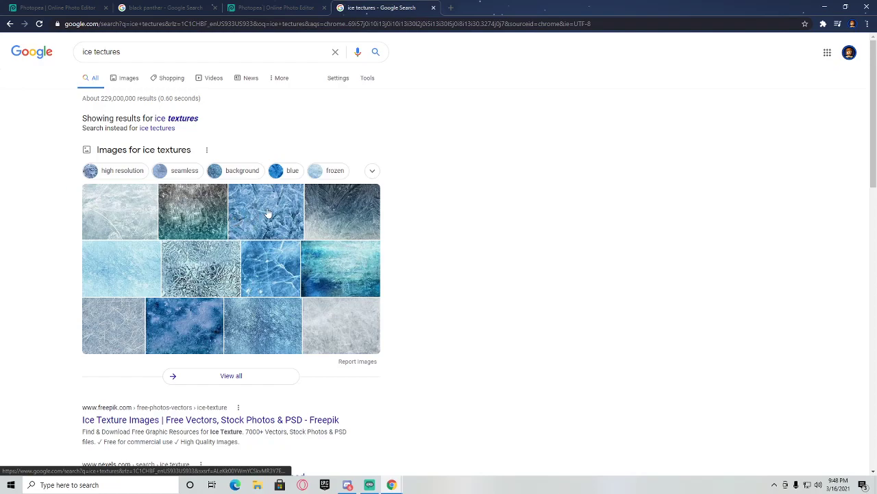
{"action": "left_click", "coordinate": [243, 211]}
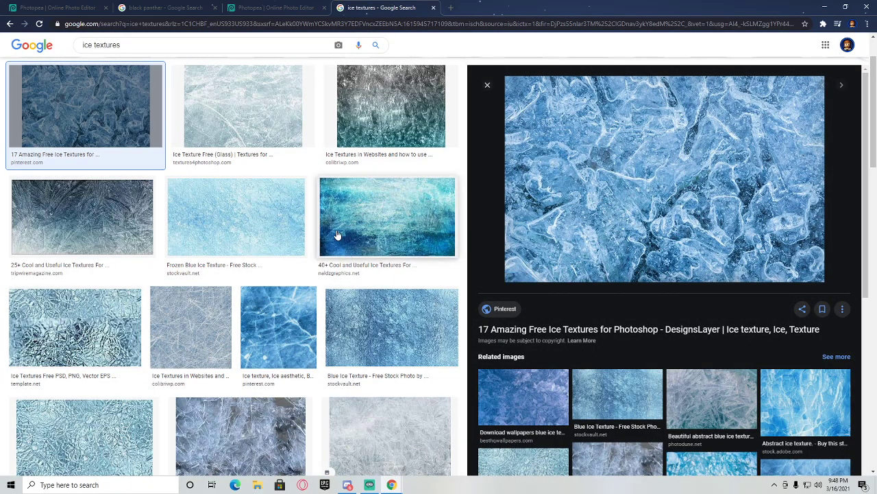
- Place the gray-to-teal ice-texture5 image from the search results into the Photopea project as a new layer
{"action": "left_click", "coordinate": [416, 322]}
{"action": "left_click_drag", "start_coordinate": [416, 322], "coordinate": [393, 107]}
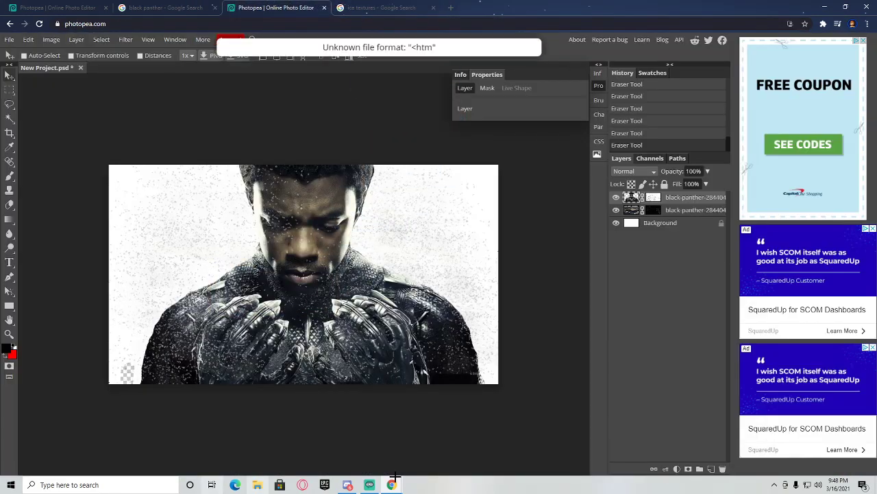
{"action": "left_click", "coordinate": [381, 8]}
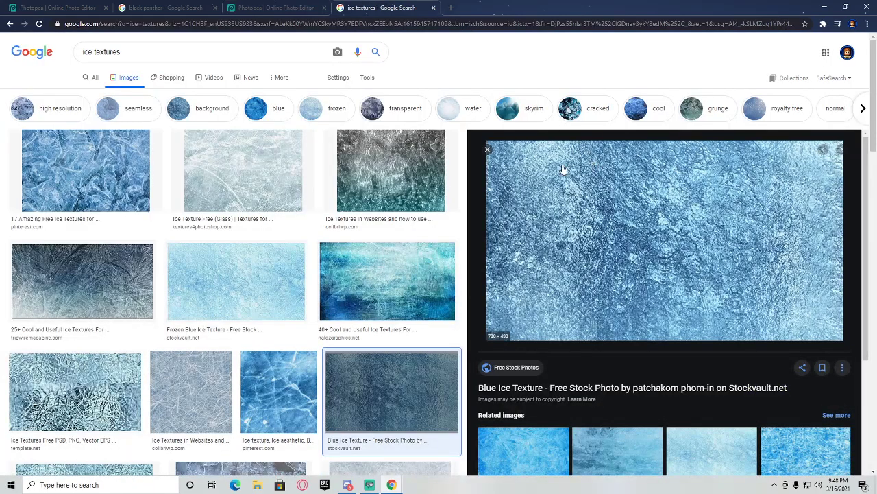
{"action": "left_click_drag", "start_coordinate": [384, 169], "coordinate": [282, 257]}
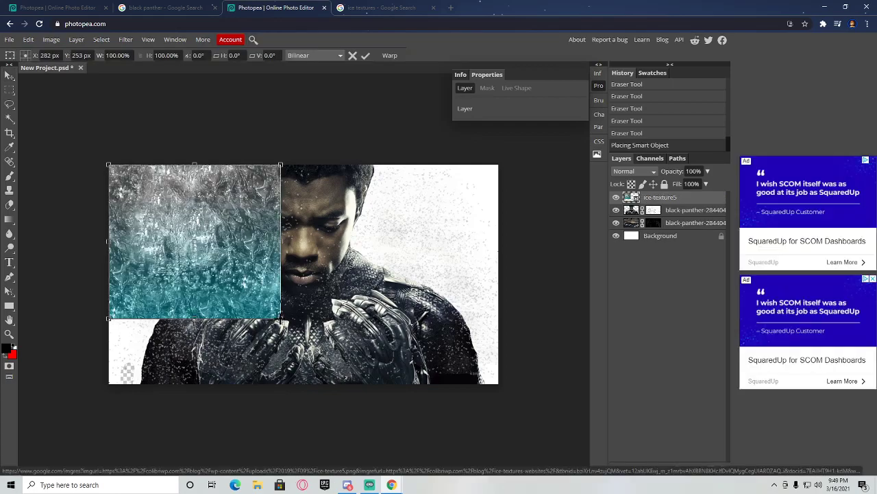
- Scale the ice-texture5 layer up to 226.95% to cover the canvas and set its opacity to 49%
{"action": "left_click_drag", "start_coordinate": [280, 319], "coordinate": [498, 392]}
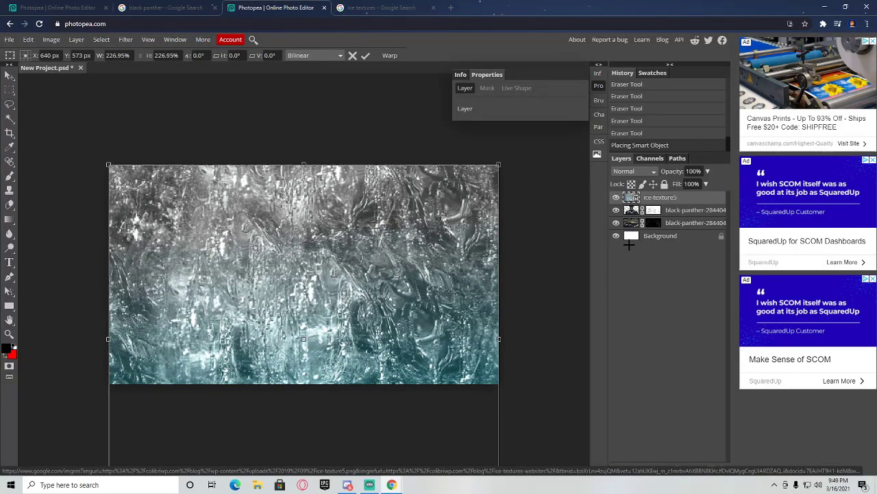
{"action": "right_click", "coordinate": [654, 199]}
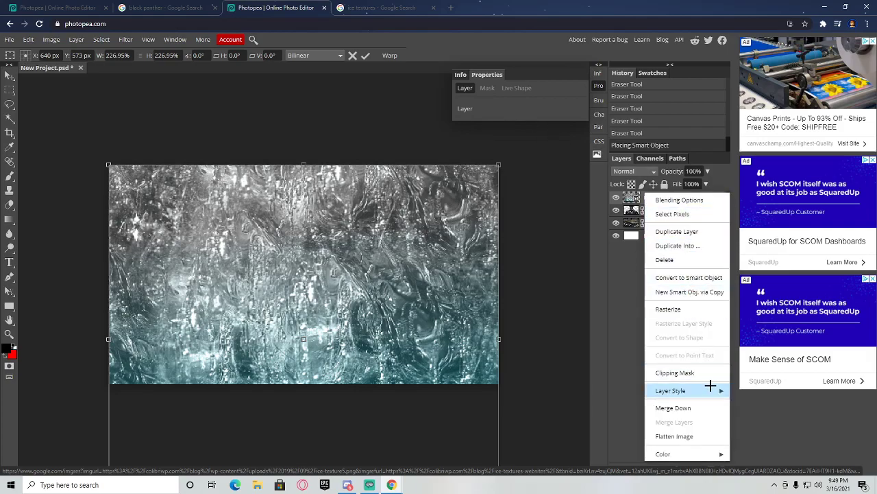
{"action": "mouse_move", "coordinate": [710, 390]}
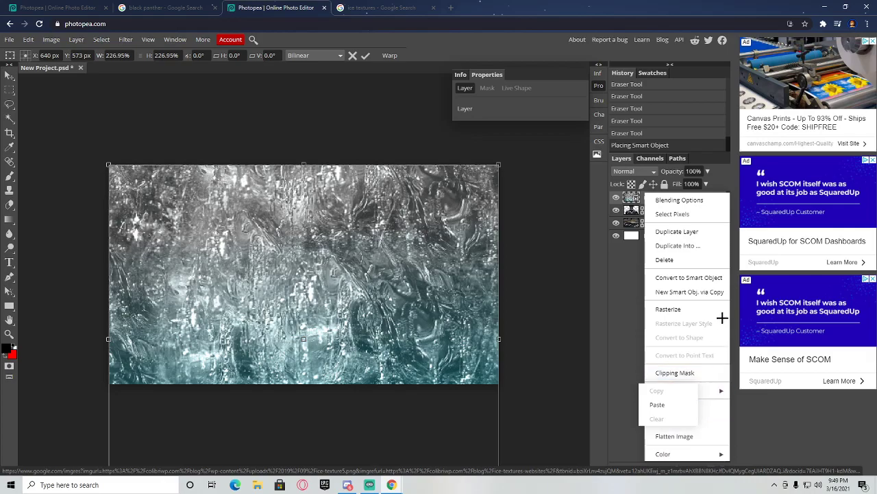
{"action": "left_click", "coordinate": [689, 200]}
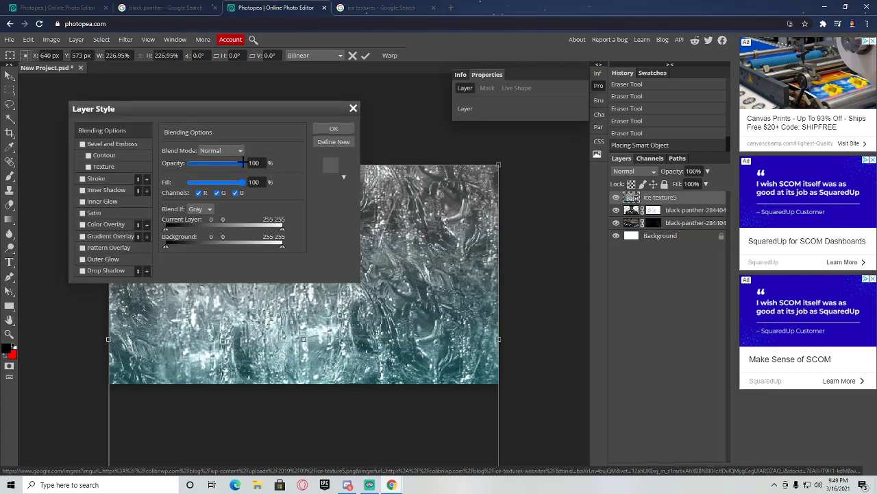
{"action": "left_click_drag", "start_coordinate": [243, 163], "coordinate": [216, 163]}
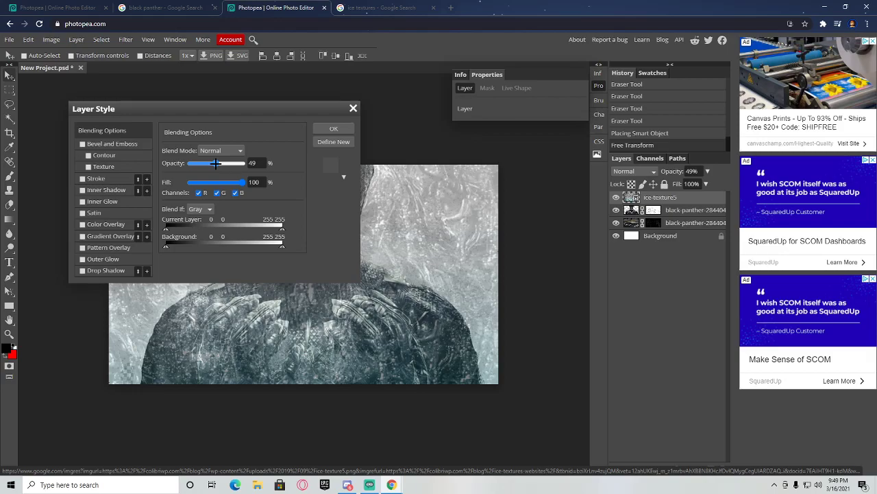
{"action": "left_click", "coordinate": [322, 129]}
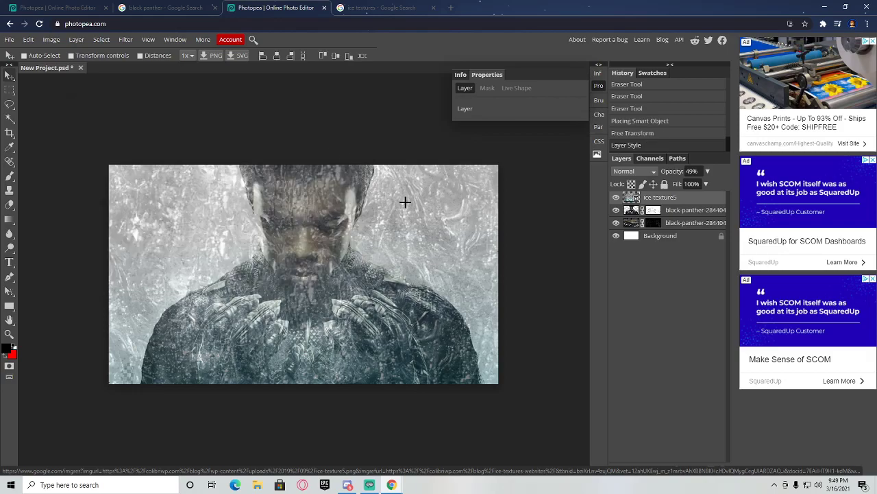
- Shift the ice texture slightly to the right over the portrait and delete the ice-texture5 layer
{"action": "mouse_move", "coordinate": [422, 240]}
{"action": "left_mouse_down"}
{"action": "mouse_move", "coordinate": [407, 241]}
{"action": "mouse_move", "coordinate": [432, 240]}
{"action": "left_mouse_up"}
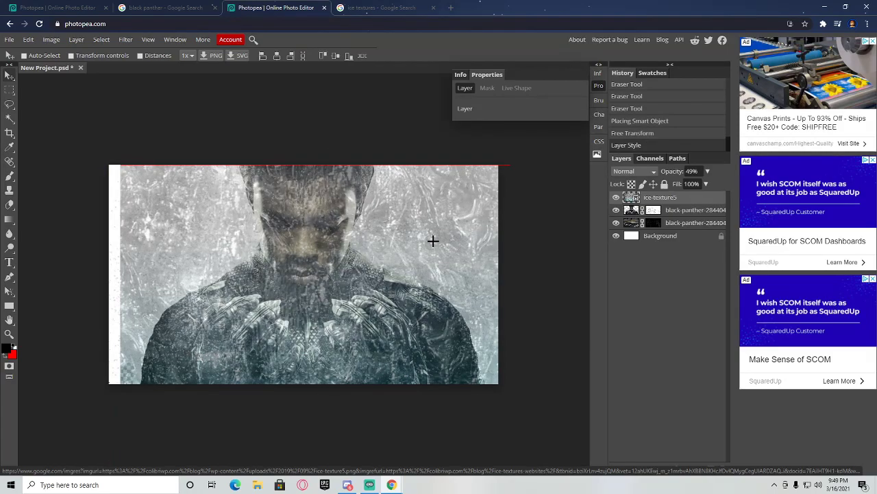
{"action": "right_click", "coordinate": [679, 201]}
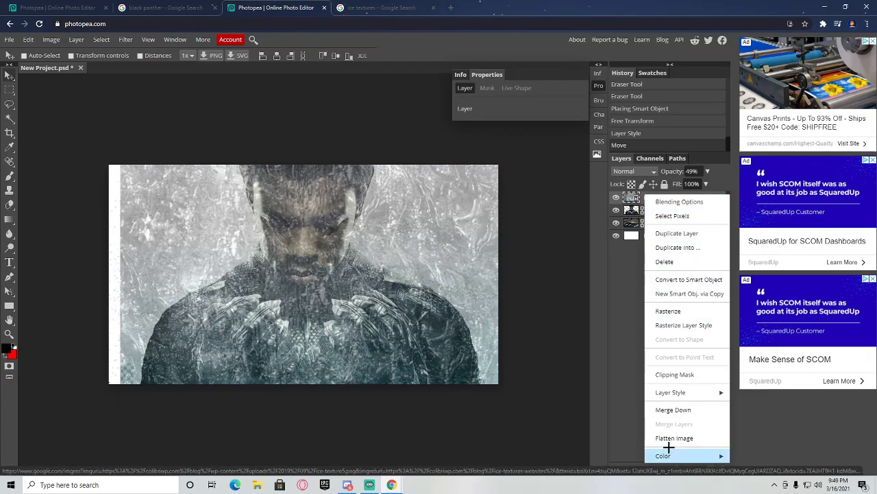
{"action": "left_click", "coordinate": [664, 262]}
- Return to the ice textures browser tab and search Google Images for galaxy textures
{"action": "left_click", "coordinate": [381, 8]}
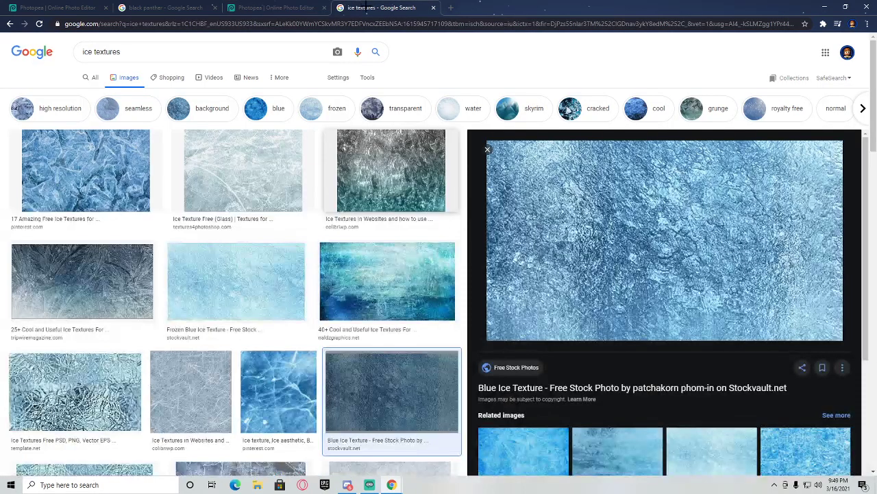
{"action": "left_click_drag", "start_coordinate": [114, 58], "coordinate": [37, 73]}
{"action": "key", "text": "BackSpace"}
{"action": "type", "text": "galaxy tex"}
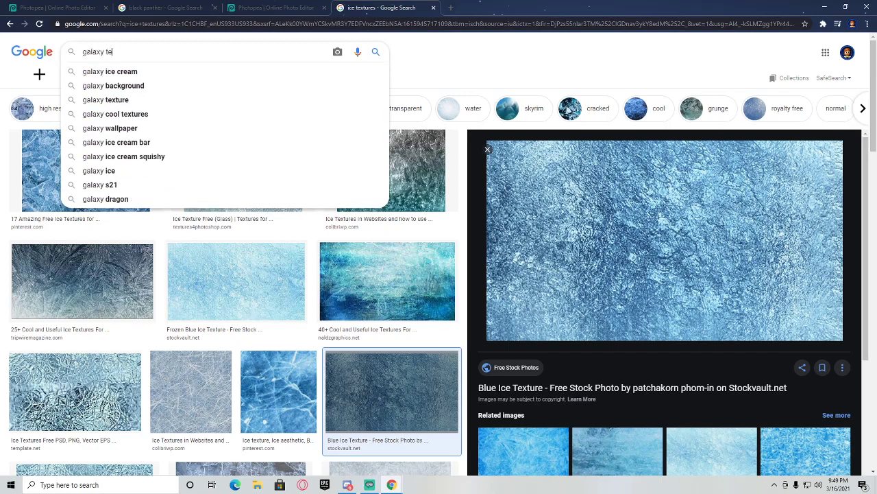
{"action": "type", "text": "tures"}
{"action": "key", "text": "Return"}
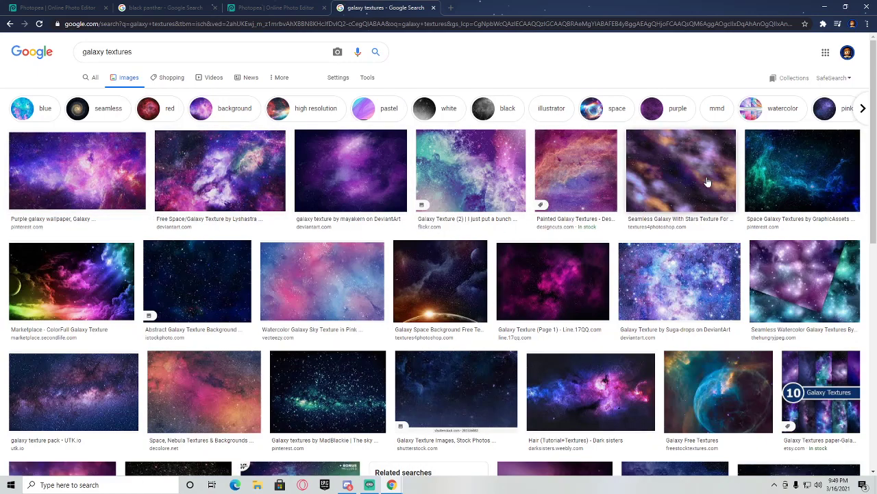
- Place the pink-and-blue watercolor galaxy sky image from the search results into the project as a new layer, scaled to 36.95%
{"action": "left_click_drag", "start_coordinate": [567, 288], "coordinate": [221, 244]}
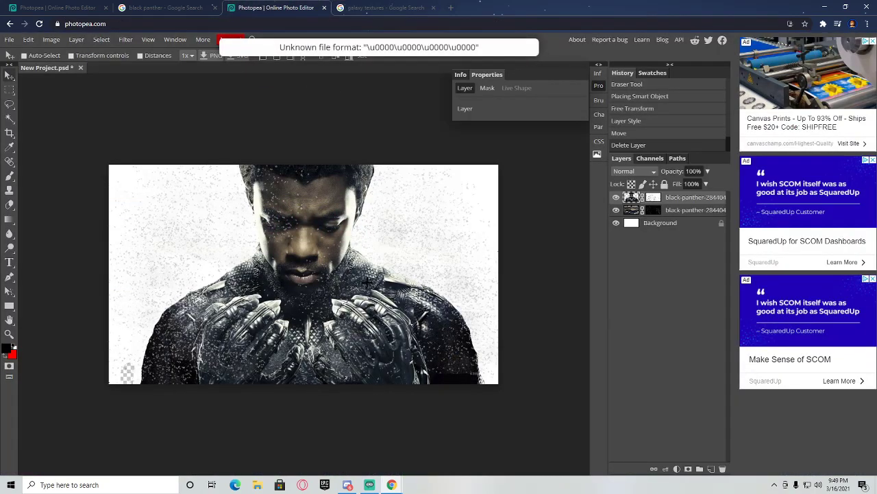
{"action": "left_click", "coordinate": [350, 8]}
{"action": "left_click_drag", "start_coordinate": [308, 305], "coordinate": [281, 213]}
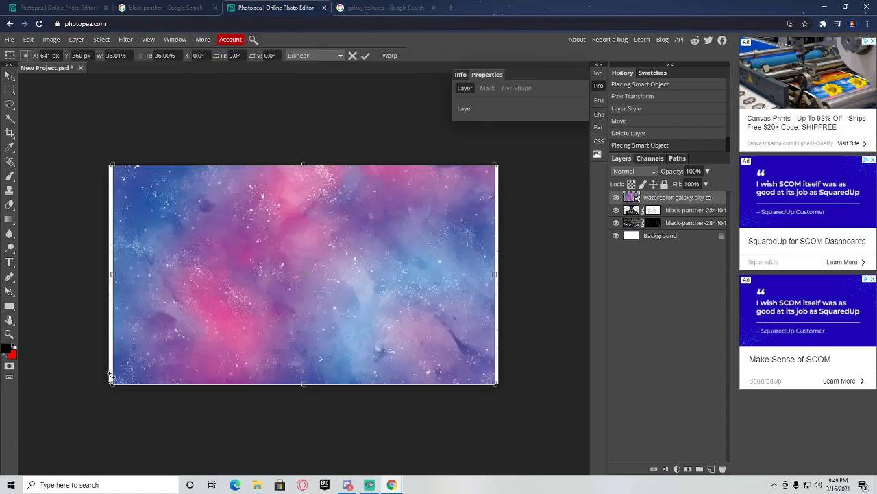
{"action": "left_click_drag", "start_coordinate": [112, 384], "coordinate": [103, 389]}
- Set the watercolor galaxy layer's opacity to 36% in its blending options
{"action": "right_click", "coordinate": [676, 201]}
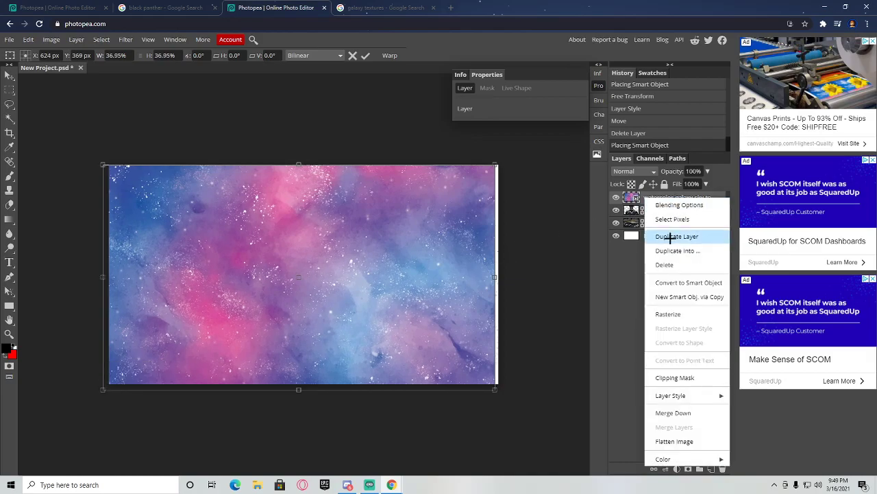
{"action": "left_click", "coordinate": [682, 205]}
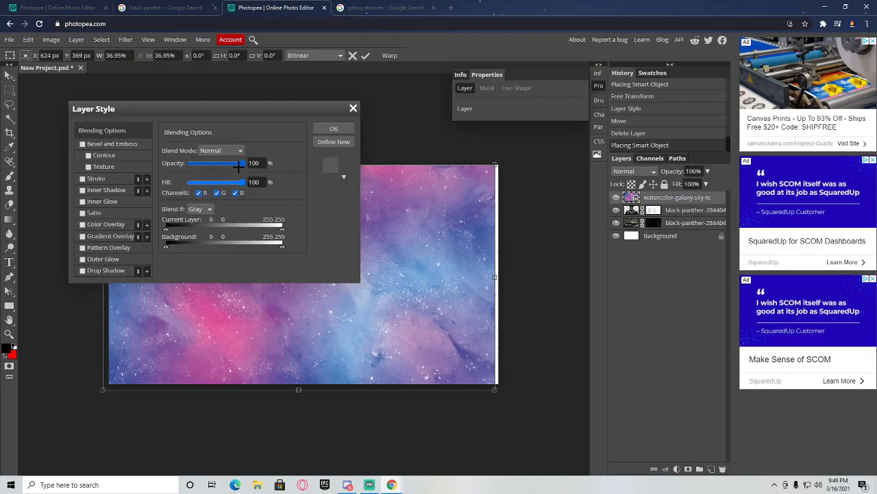
{"action": "left_click_drag", "start_coordinate": [231, 165], "coordinate": [210, 164]}
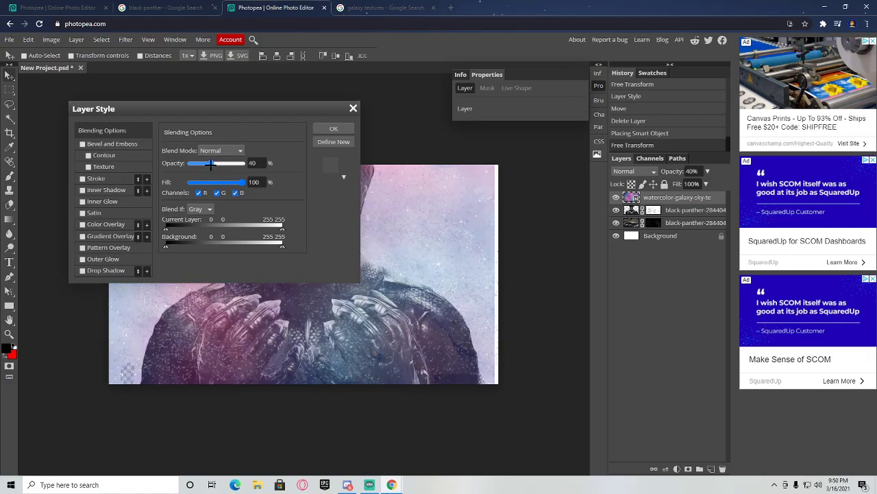
{"action": "left_click", "coordinate": [327, 130]}
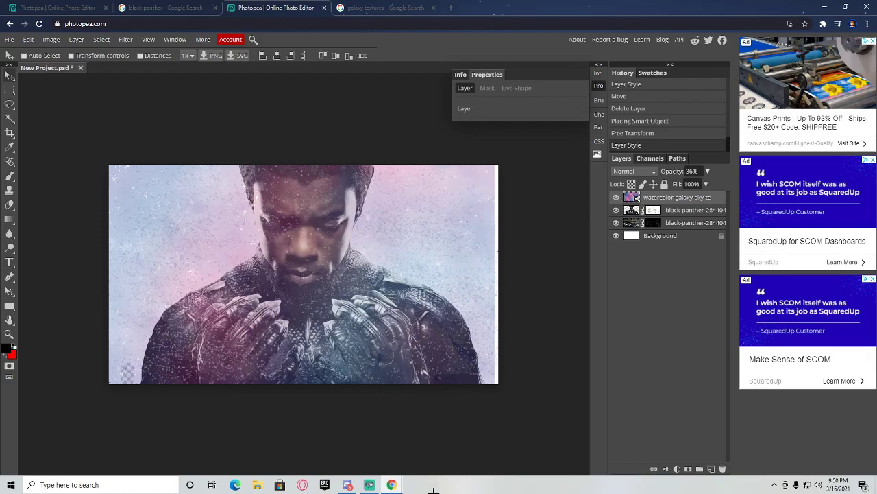
- Make the masked portrait layer below the galaxy texture active and switch to the photopea (1).psd project in the other browser tab
{"action": "right_click", "coordinate": [672, 211]}
{"action": "left_click", "coordinate": [541, 364]}
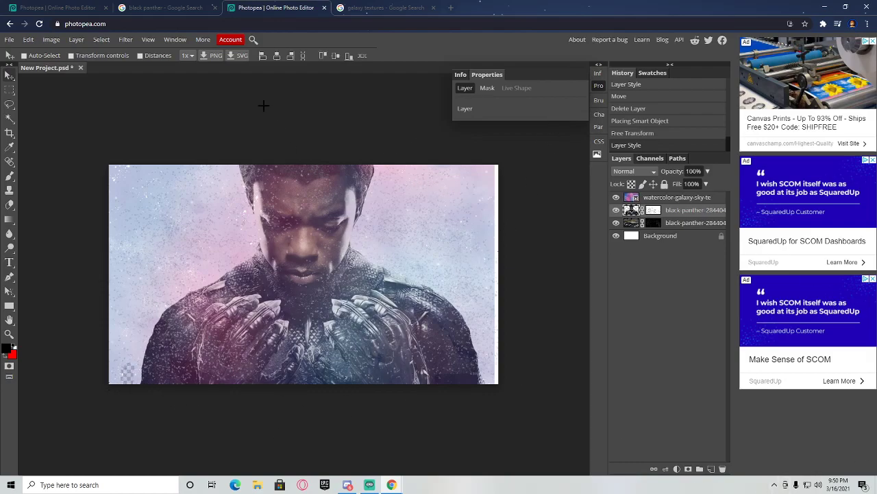
{"action": "left_click", "coordinate": [24, 3]}
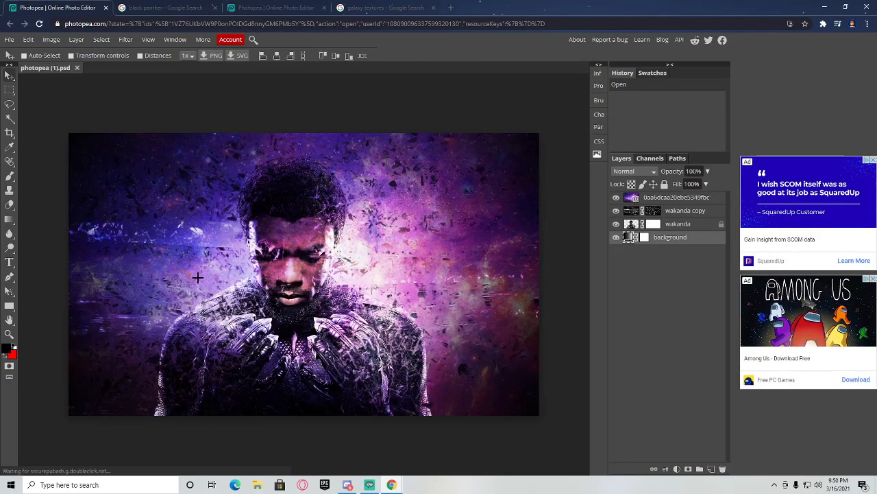